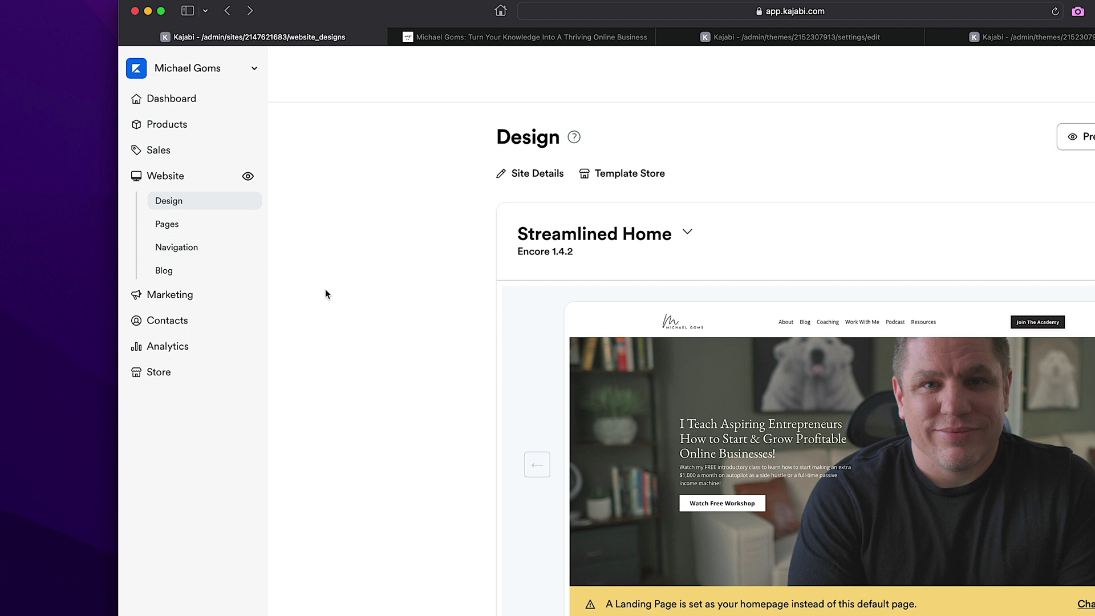
Open the site's Home page in the page editor and scroll to the bottom of its Sections list.
mouse_move(866, 482)
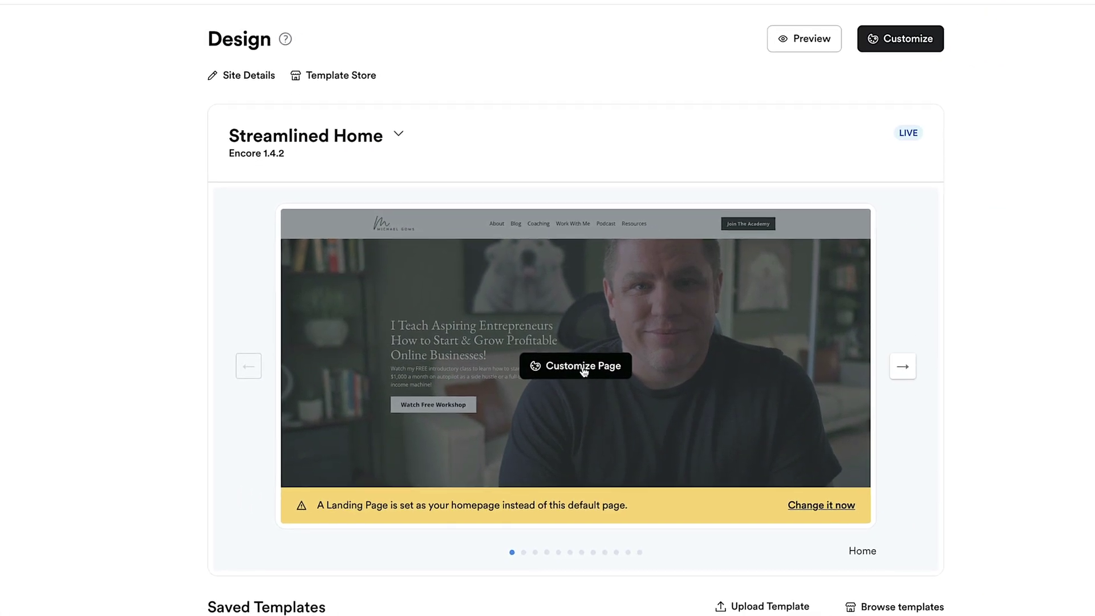
left_click(584, 368)
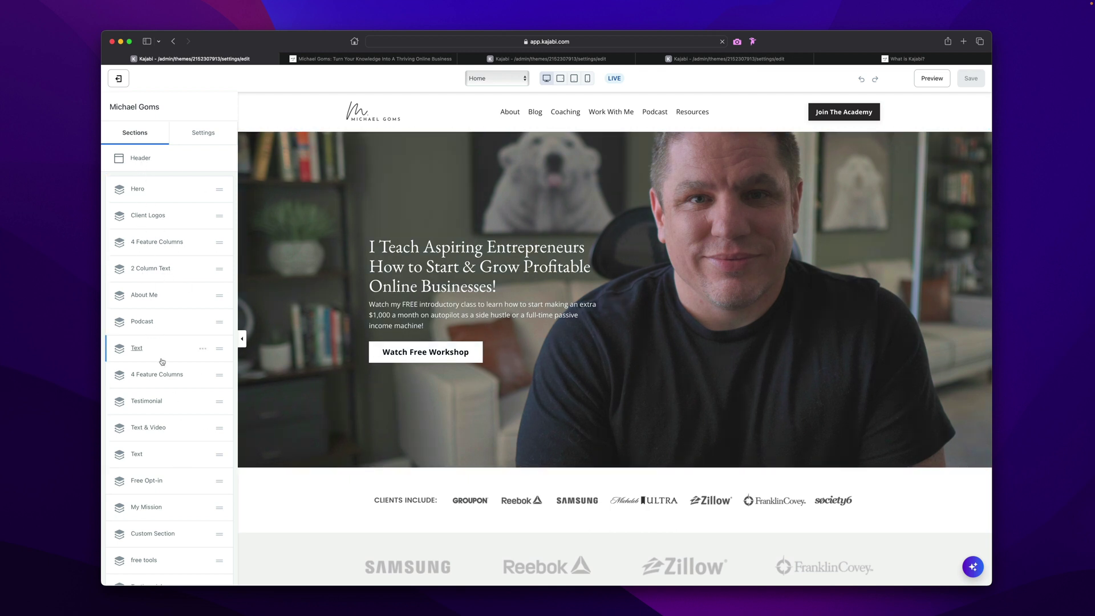
scroll(162, 362, "down", 10)
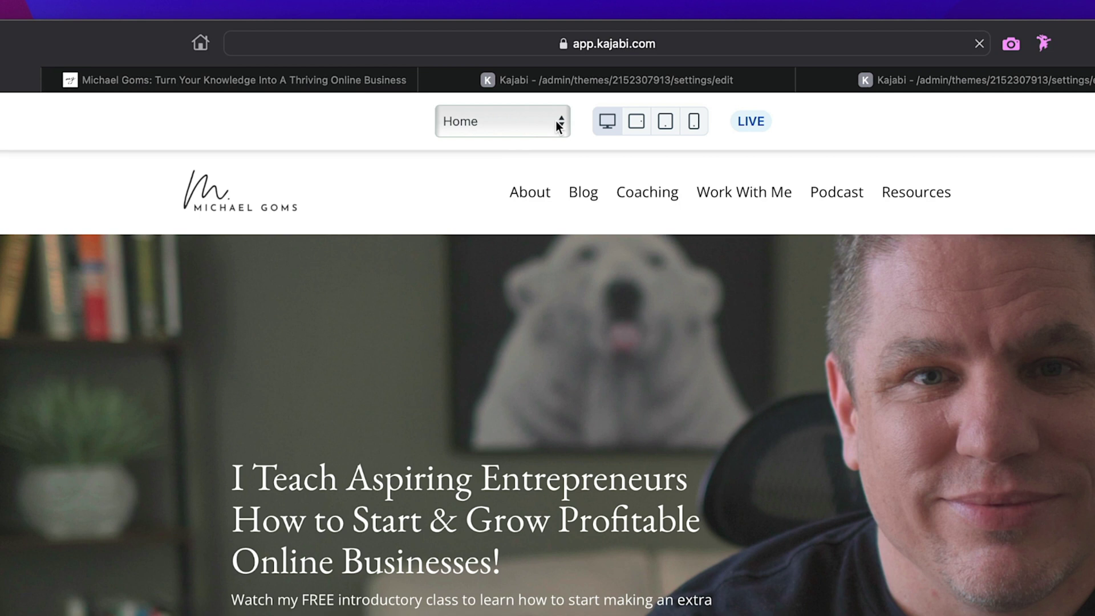
left_click(559, 122)
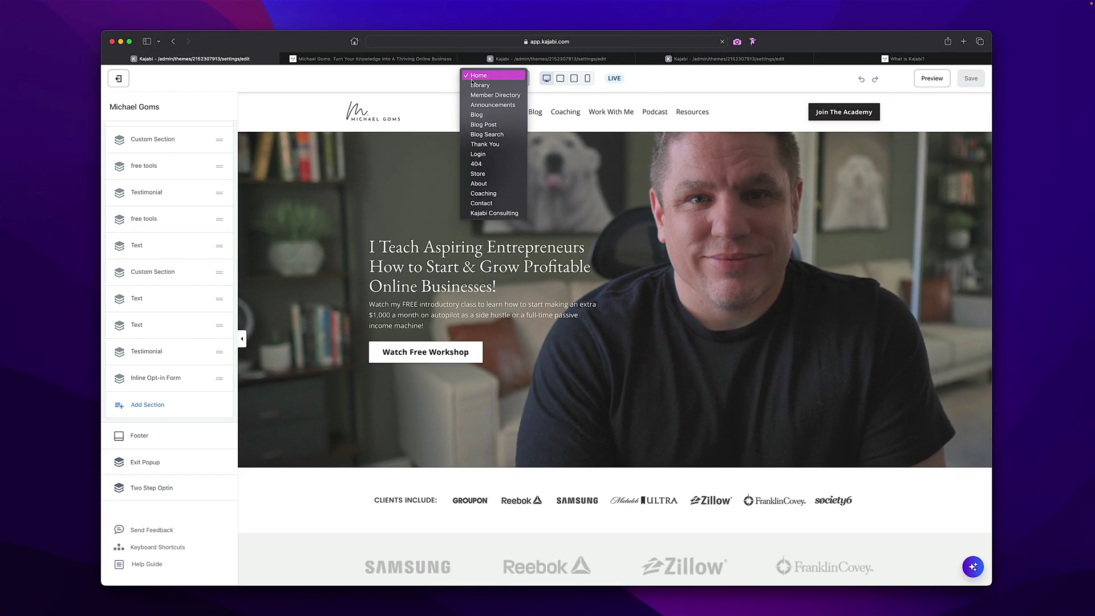
left_click(478, 85)
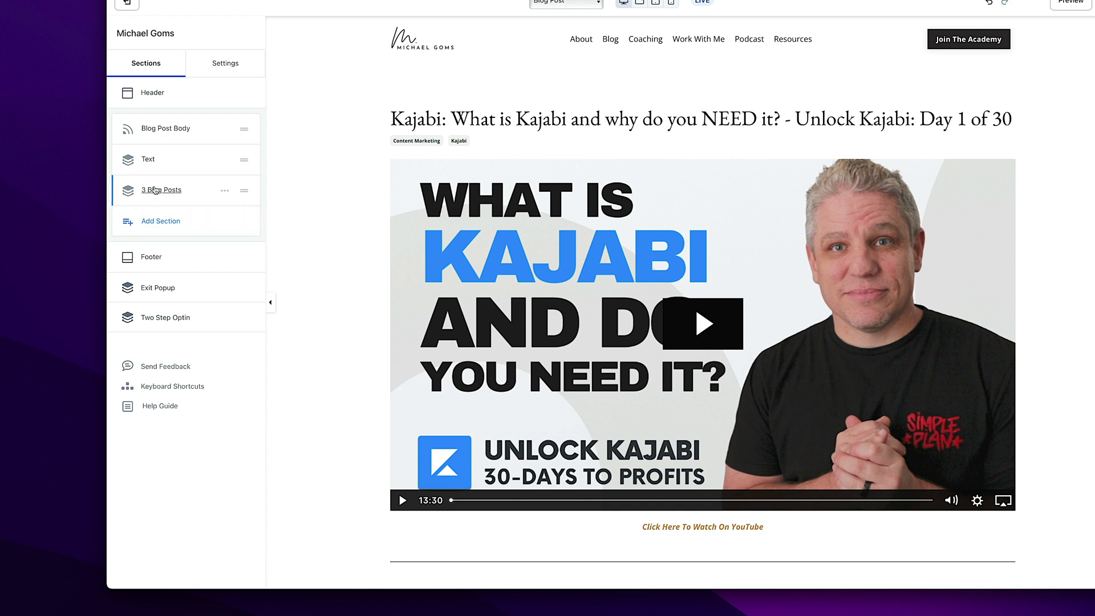
left_click(566, 3)
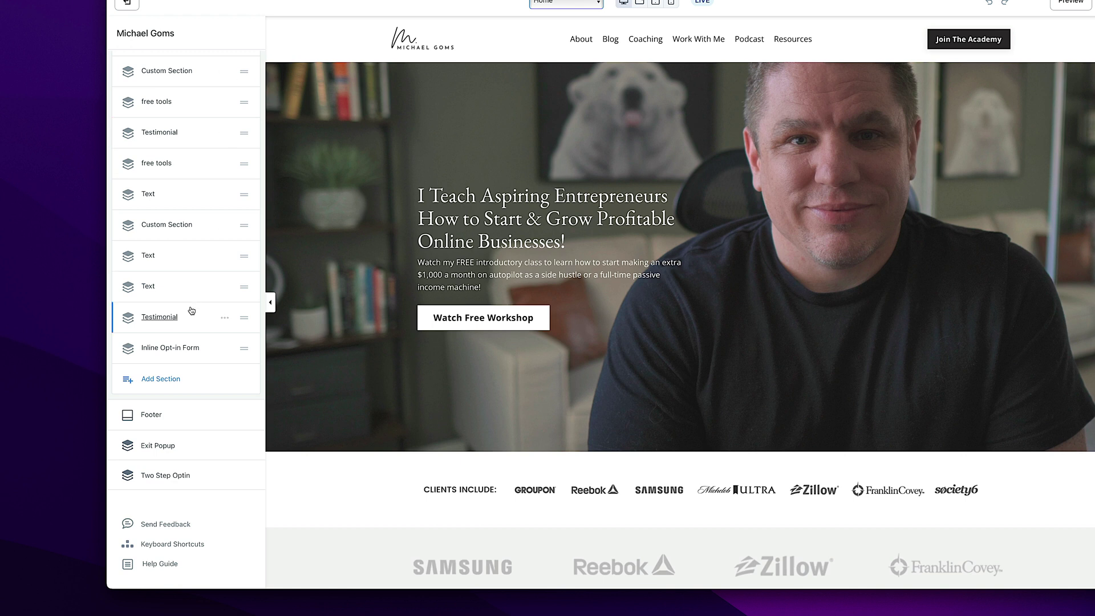
Open the Exit Popup section, turn on popup editing, and bring up its add-content choices.
left_click(162, 447)
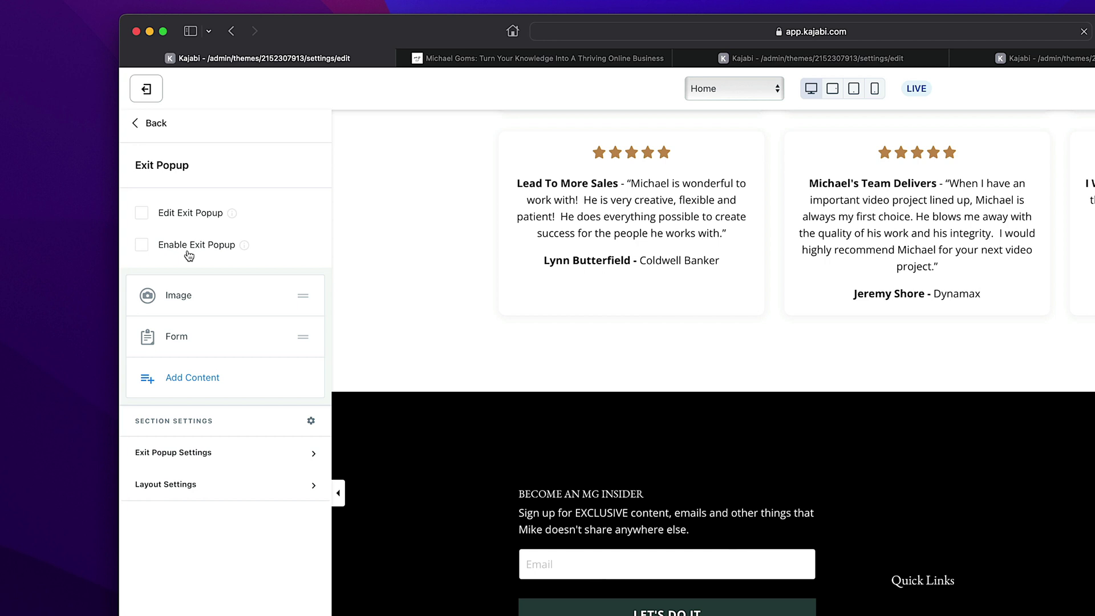
left_click(141, 213)
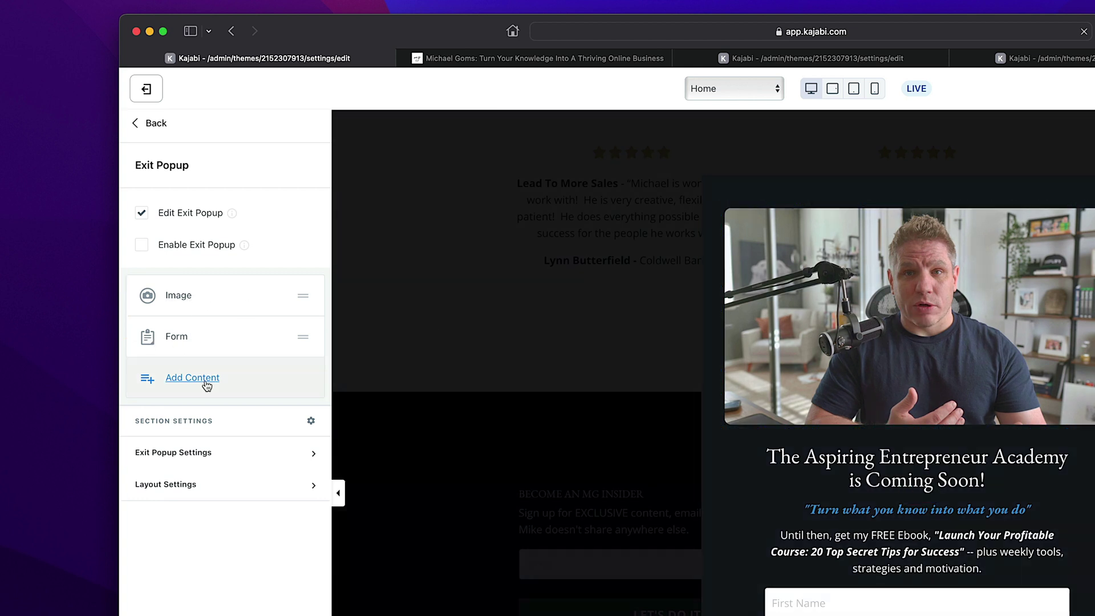
left_click(188, 379)
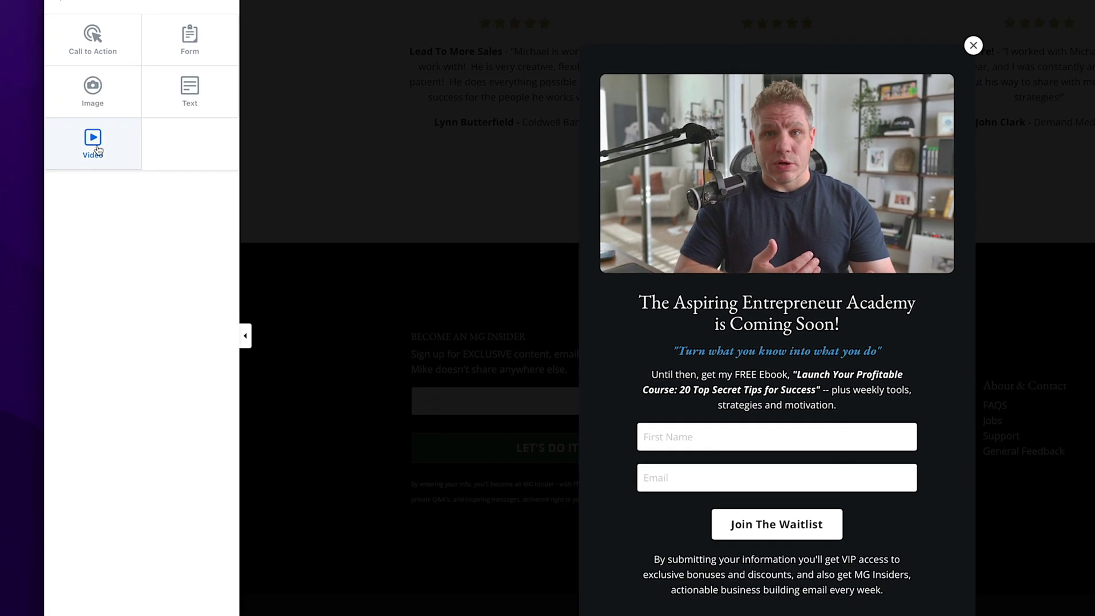
left_click(94, 142)
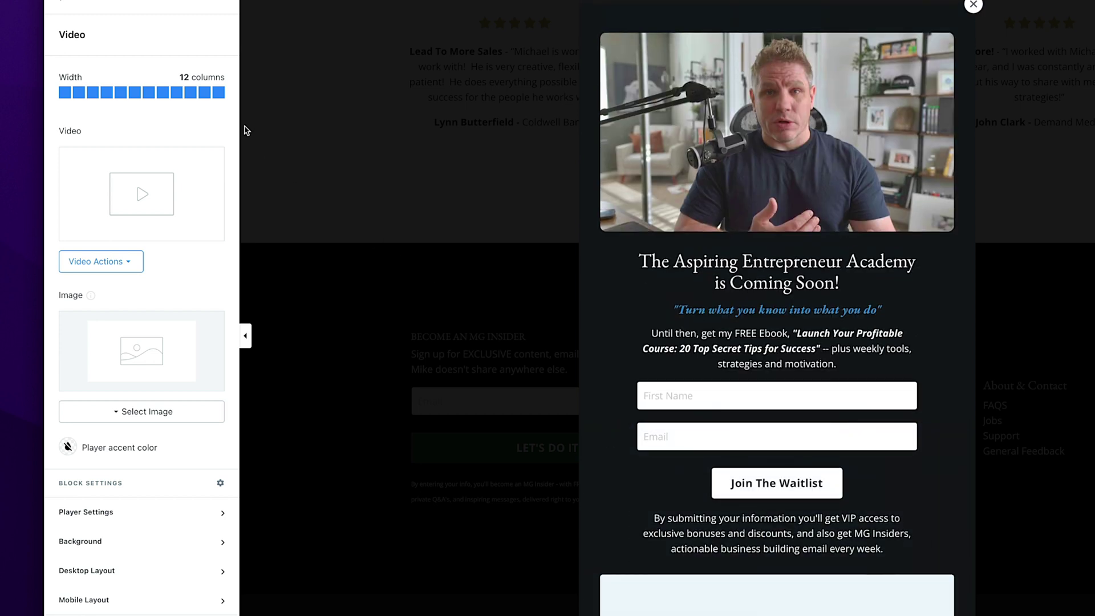
left_click(61, 2)
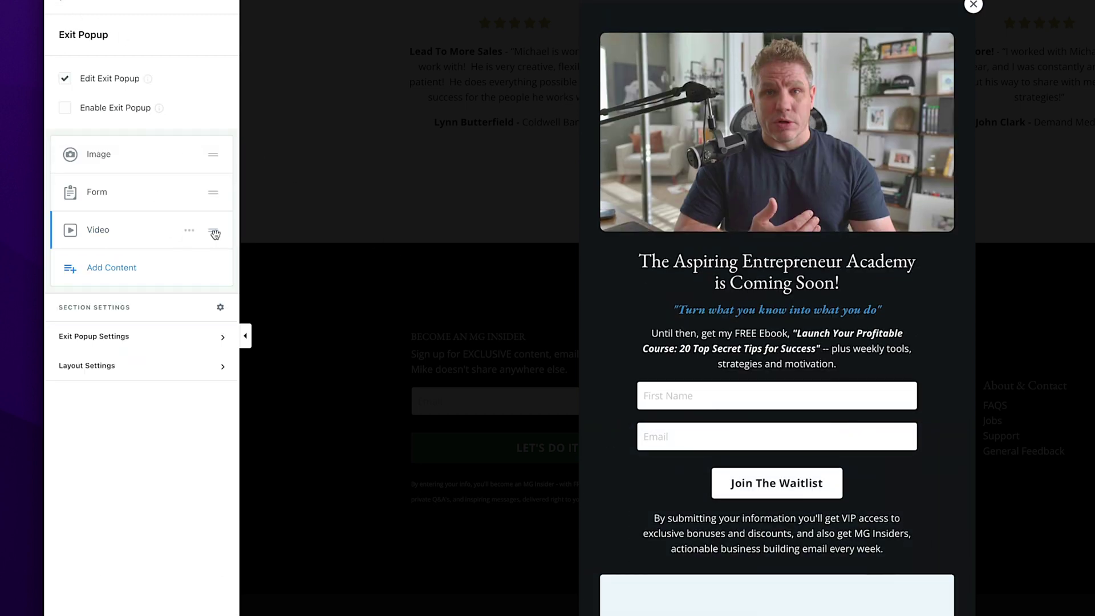
left_click_drag(215, 234, 215, 156)
mouse_move(776, 148)
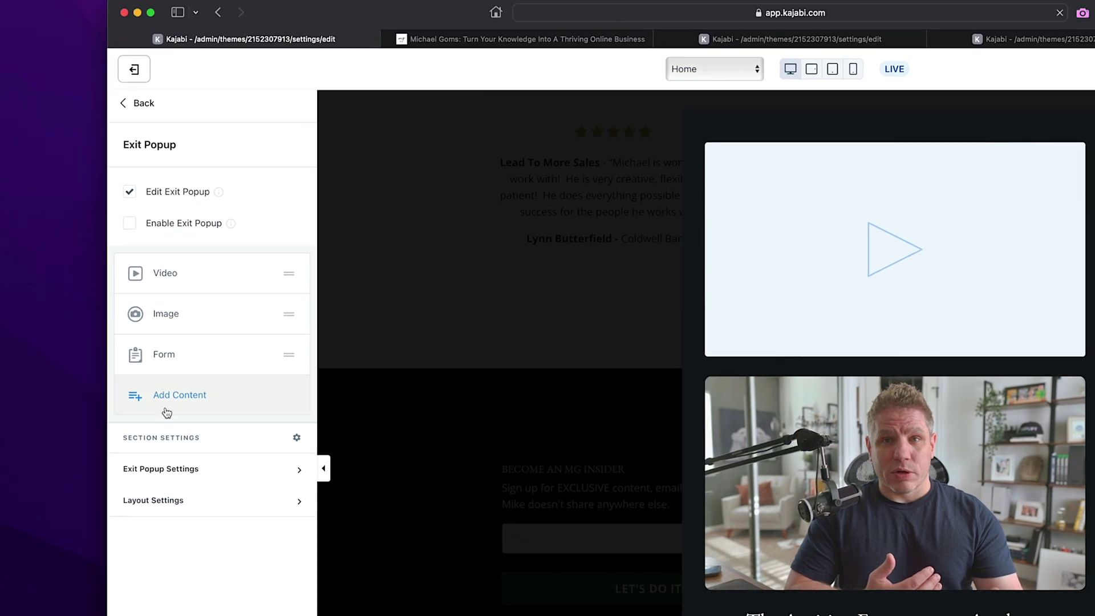
left_click(117, 291)
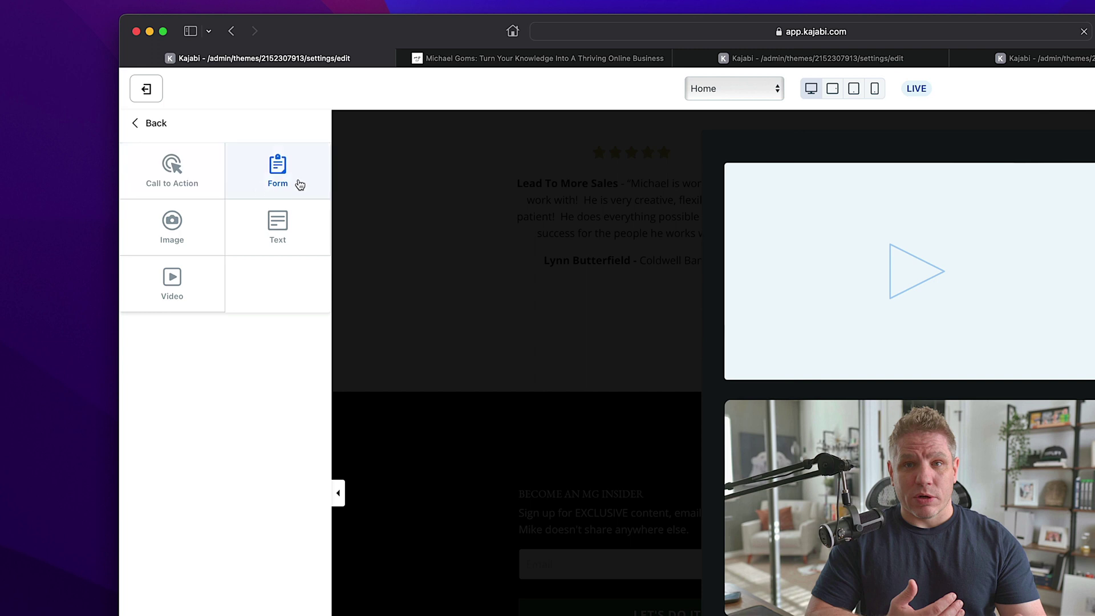
left_click(162, 127)
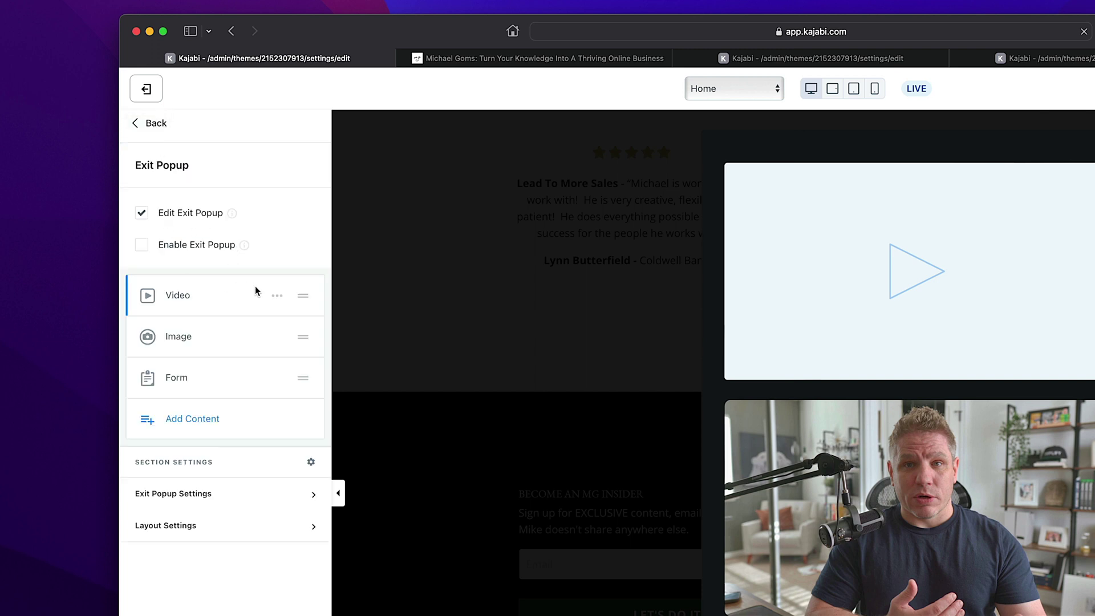
left_click(278, 296)
left_click(247, 394)
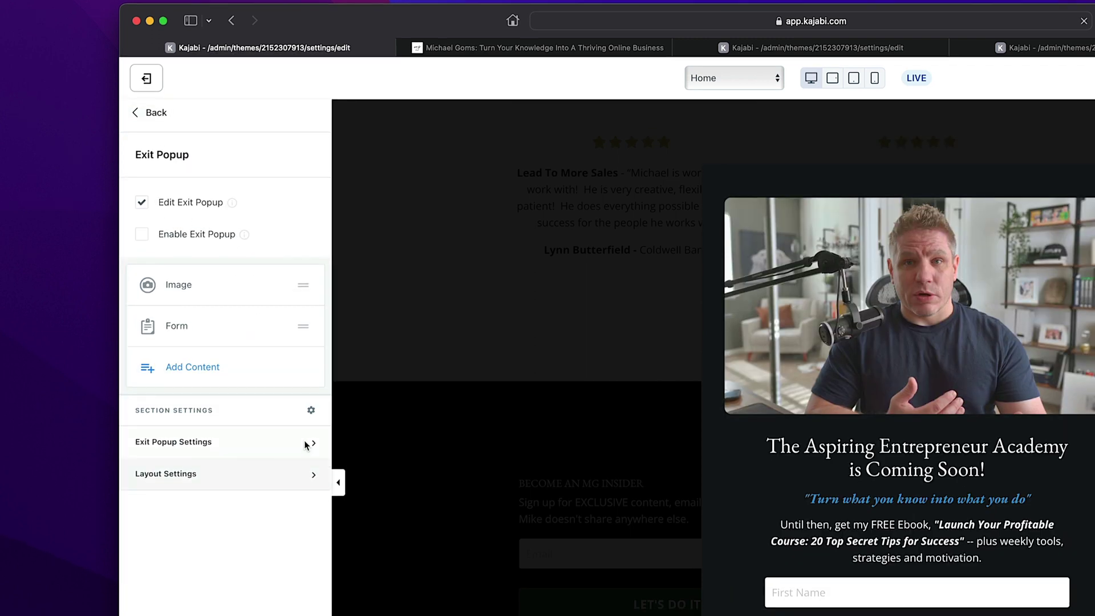
left_click(306, 443)
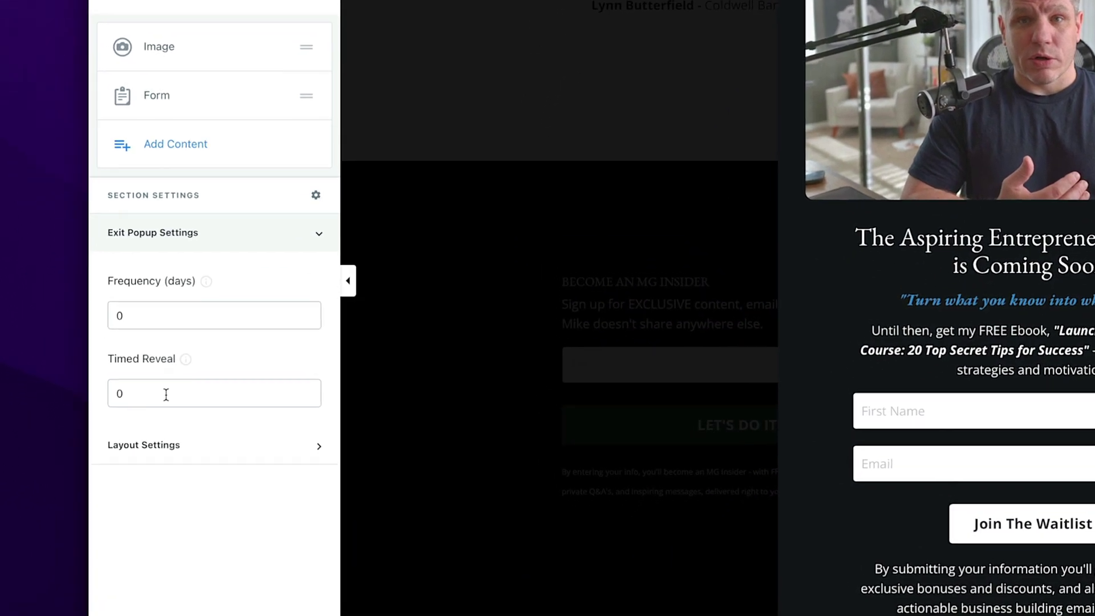
Change the exit popup's Timed Reveal from 0 to 3 seconds.
double_click(138, 483)
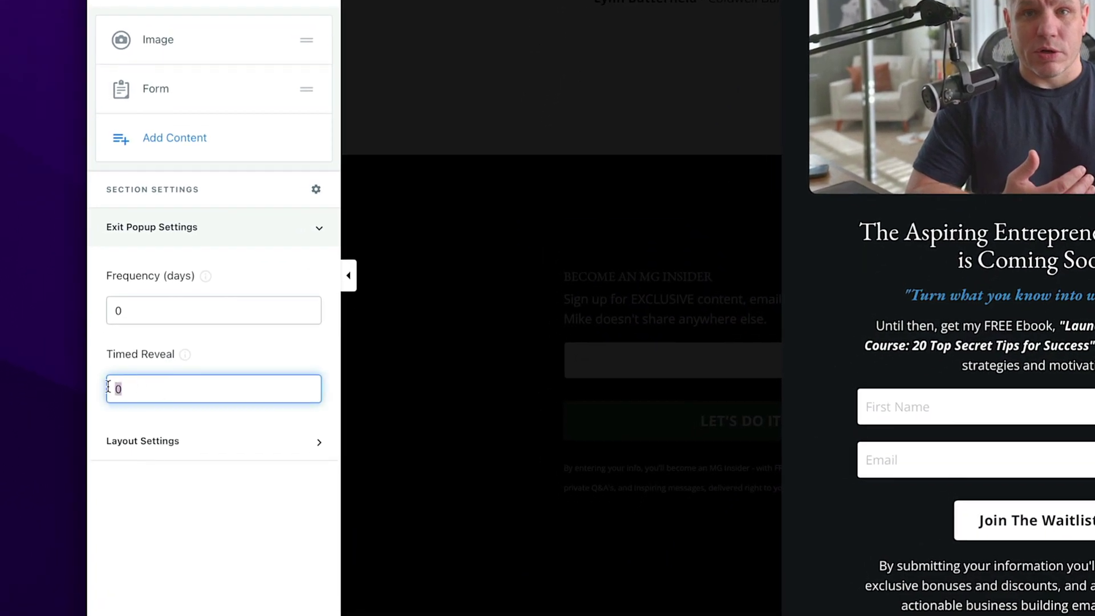
key("BackSpace")
type("3")
mouse_move(185, 357)
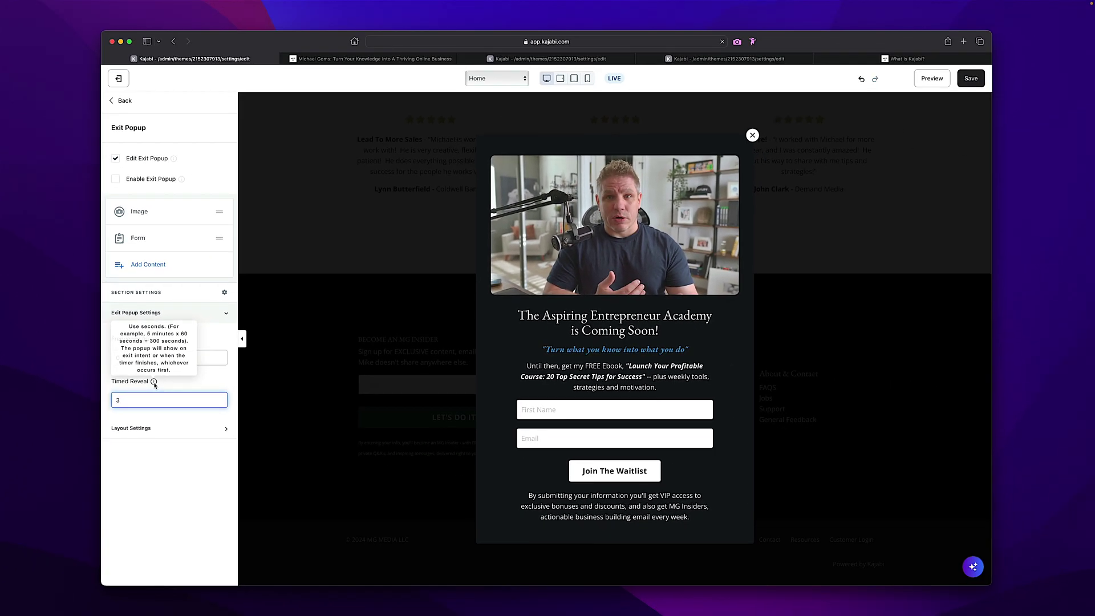
Enable the exit popup for visitors and save the theme editor changes.
left_click(974, 83)
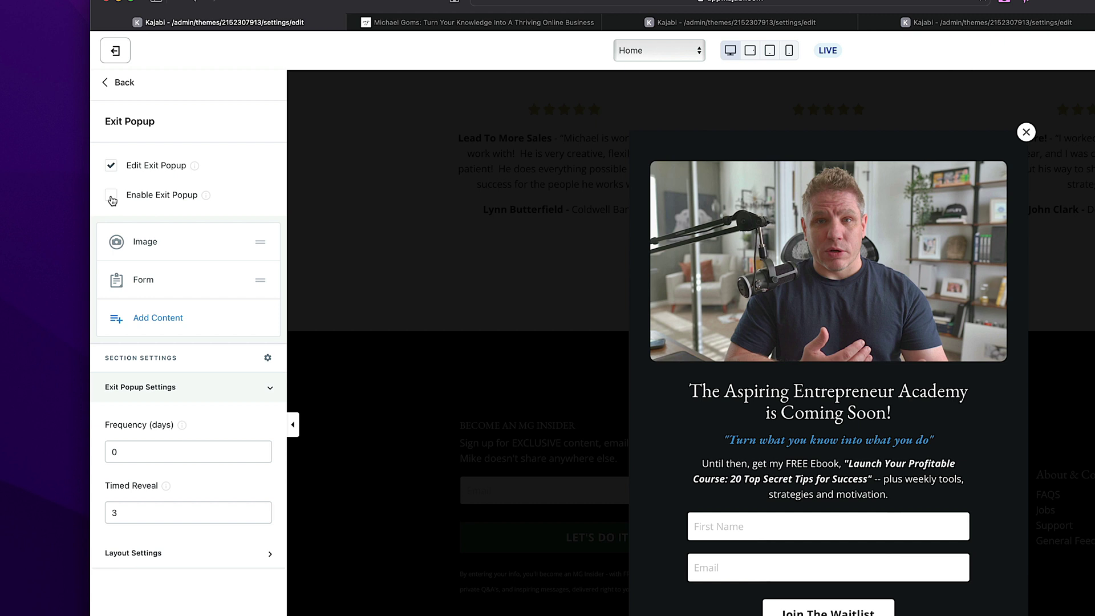
left_click(111, 200)
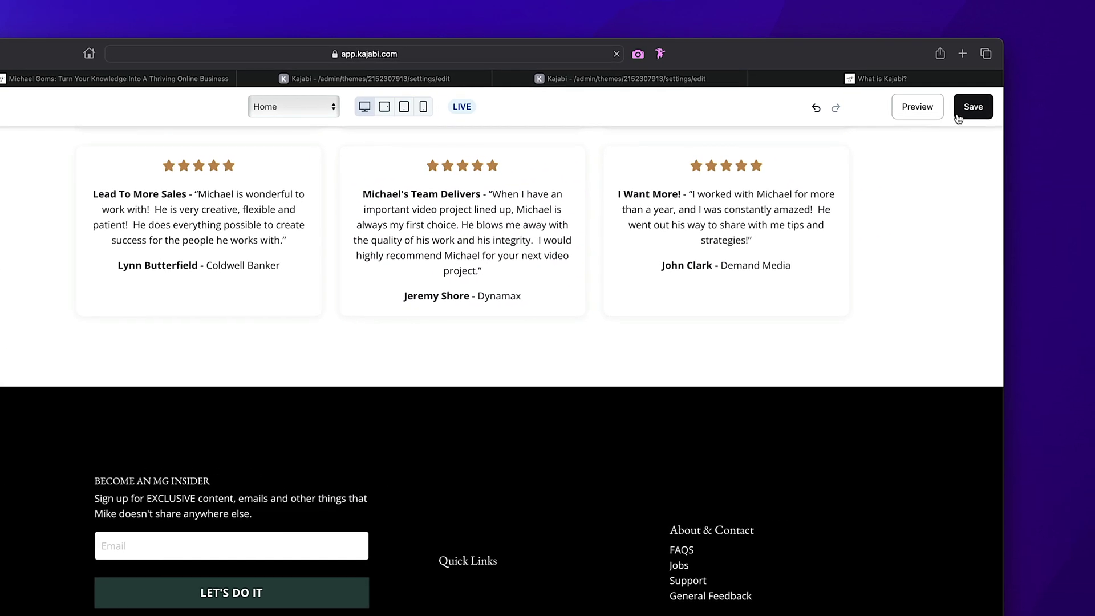
left_click(972, 110)
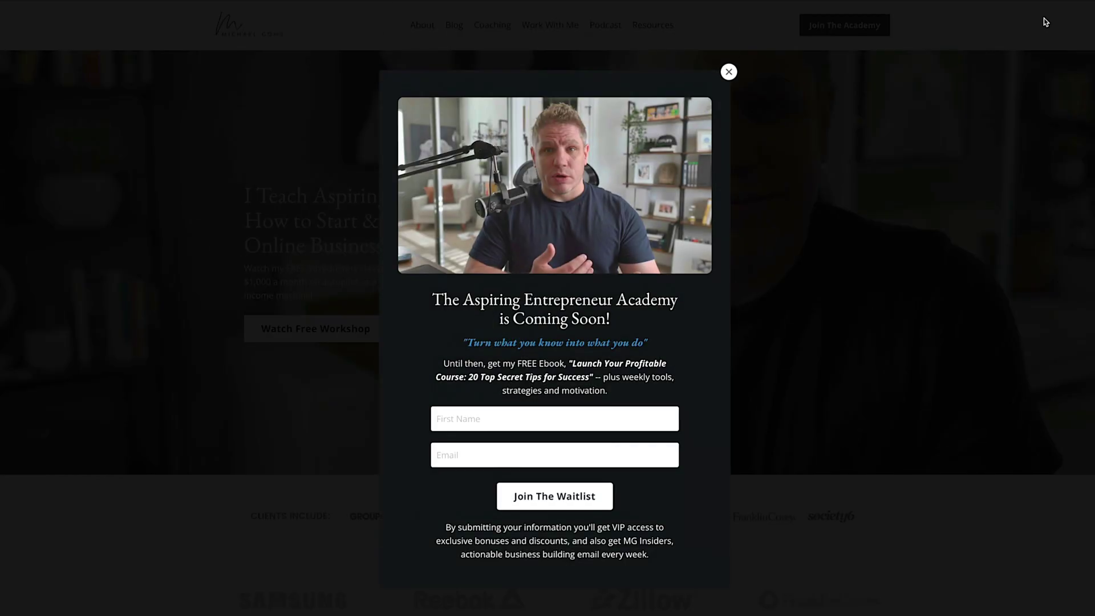
Dismiss the waitlist popup on the live homepage and return to the theme editor.
left_click(729, 72)
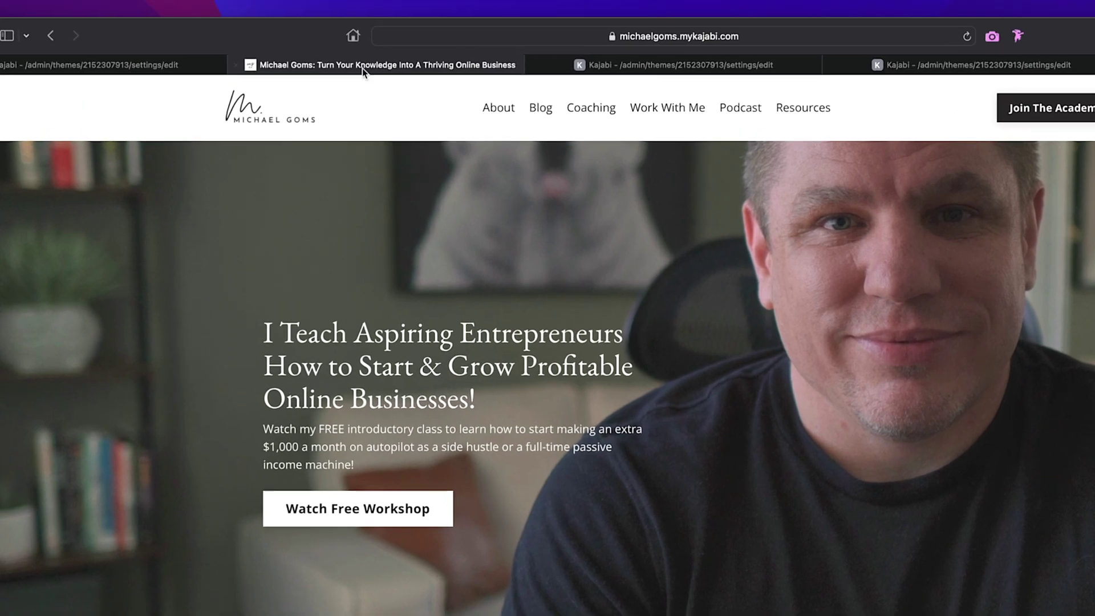
mouse_move(235, 0)
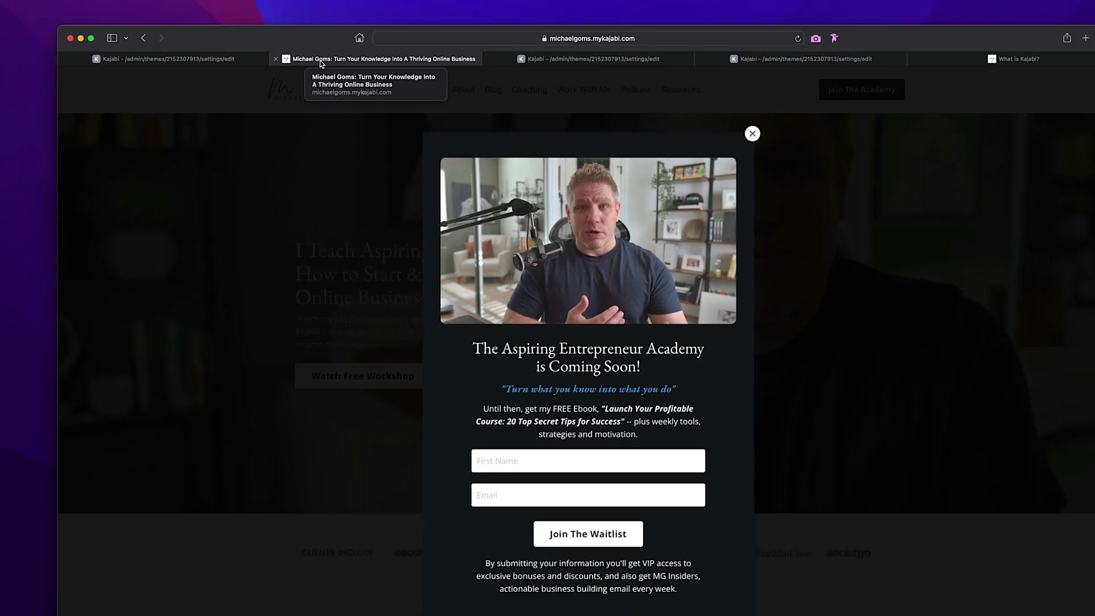
left_click(196, 78)
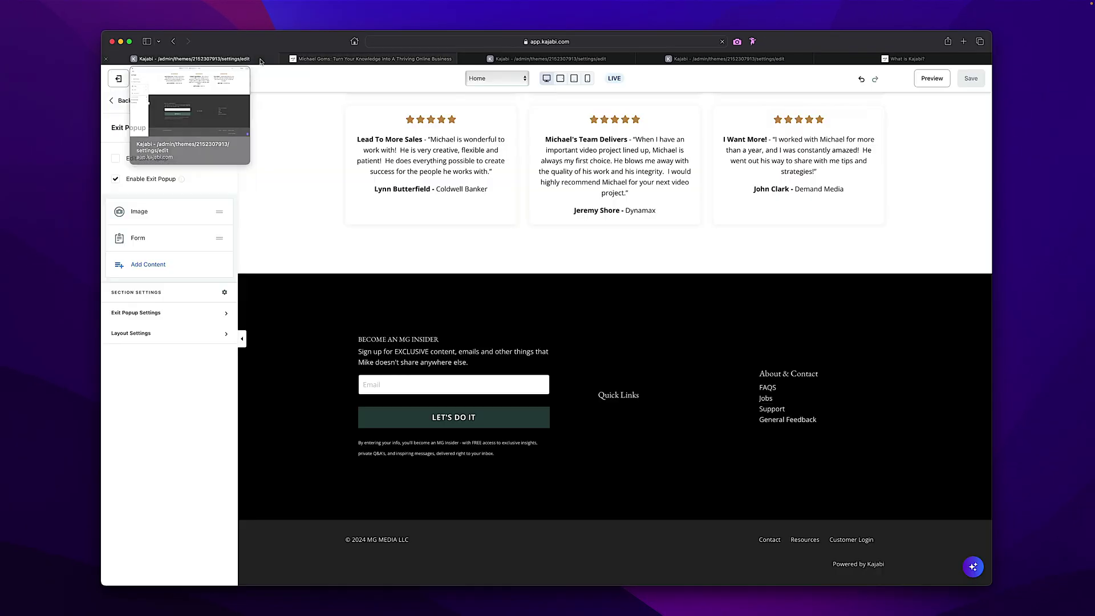
Go back to the page section list and open the Two Step Optin section's settings.
left_click(122, 101)
scroll(157, 499, "down", 10)
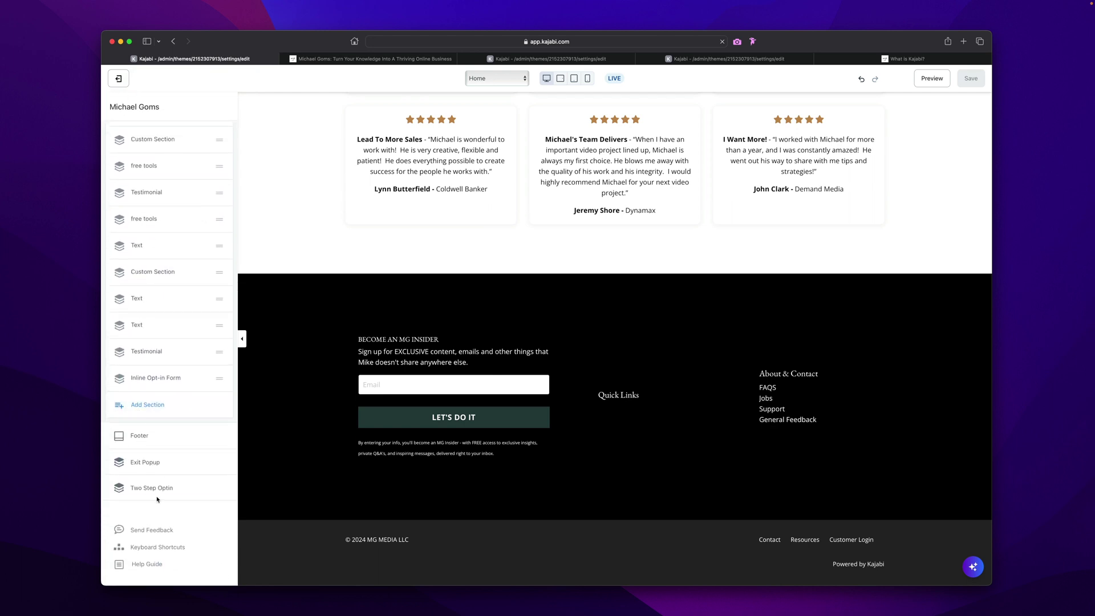
left_click(152, 488)
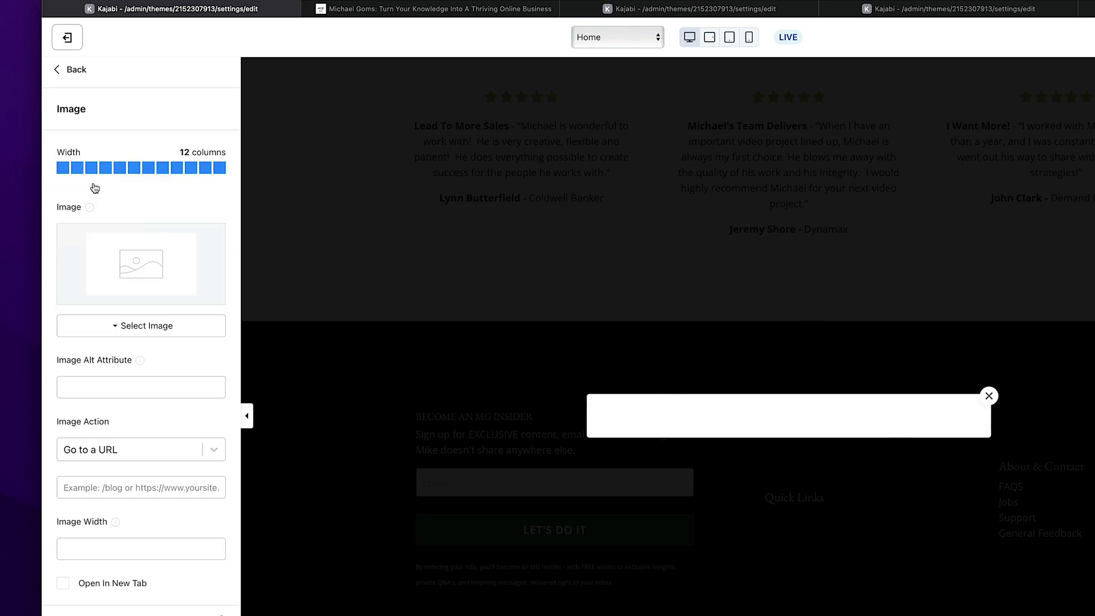
Fill the popup's Image block with the recent photo of the presenter gesturing in his studio.
left_click(146, 324)
left_click(122, 375)
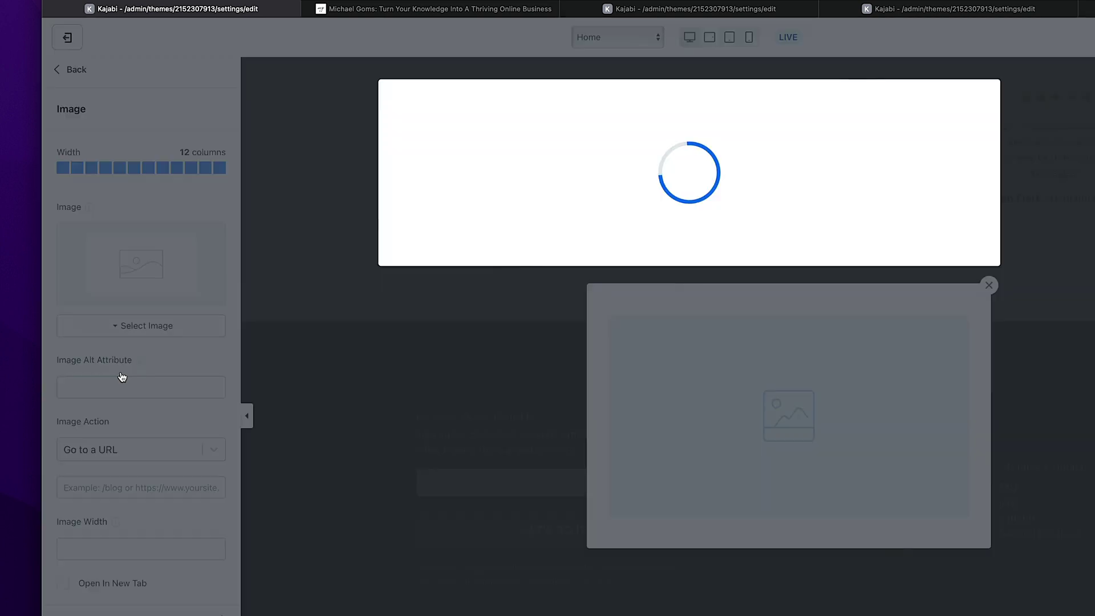
left_click(785, 201)
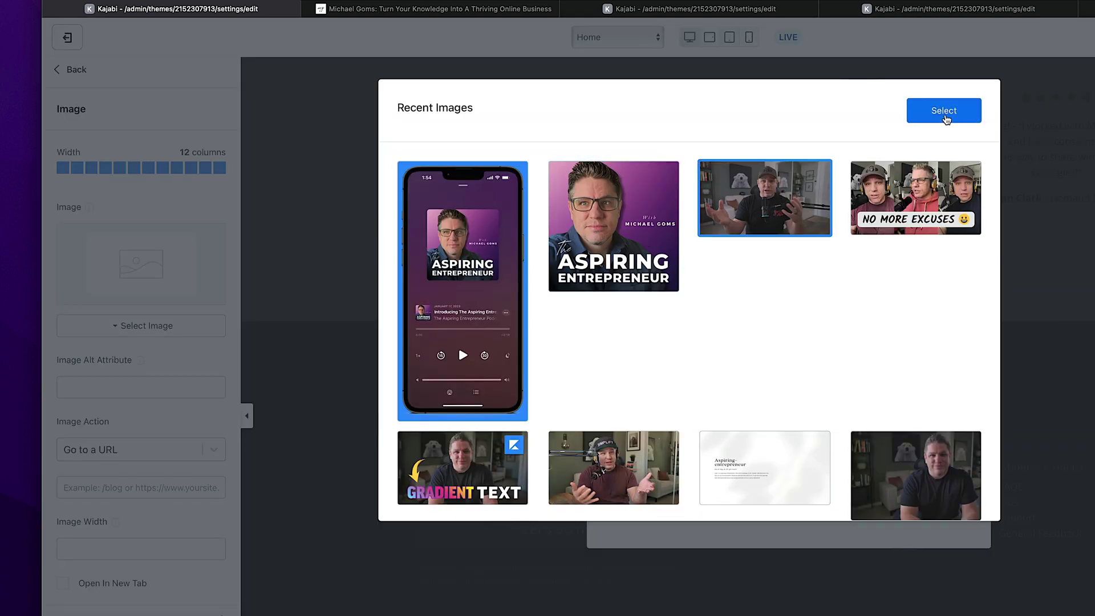
left_click(945, 114)
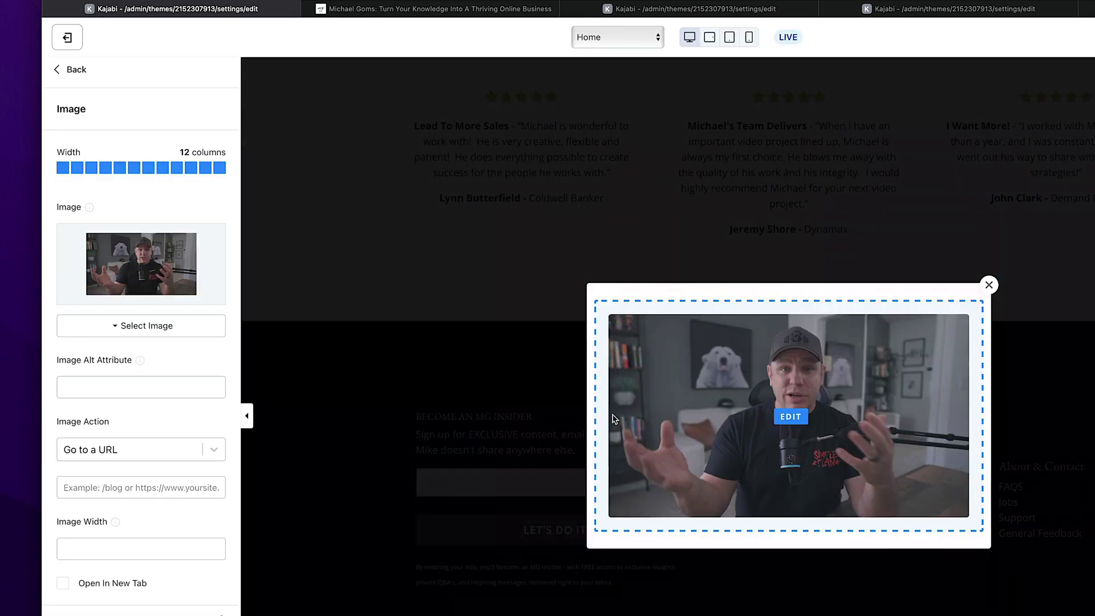
Add a Form block to the two-step popup below the image.
left_click(73, 70)
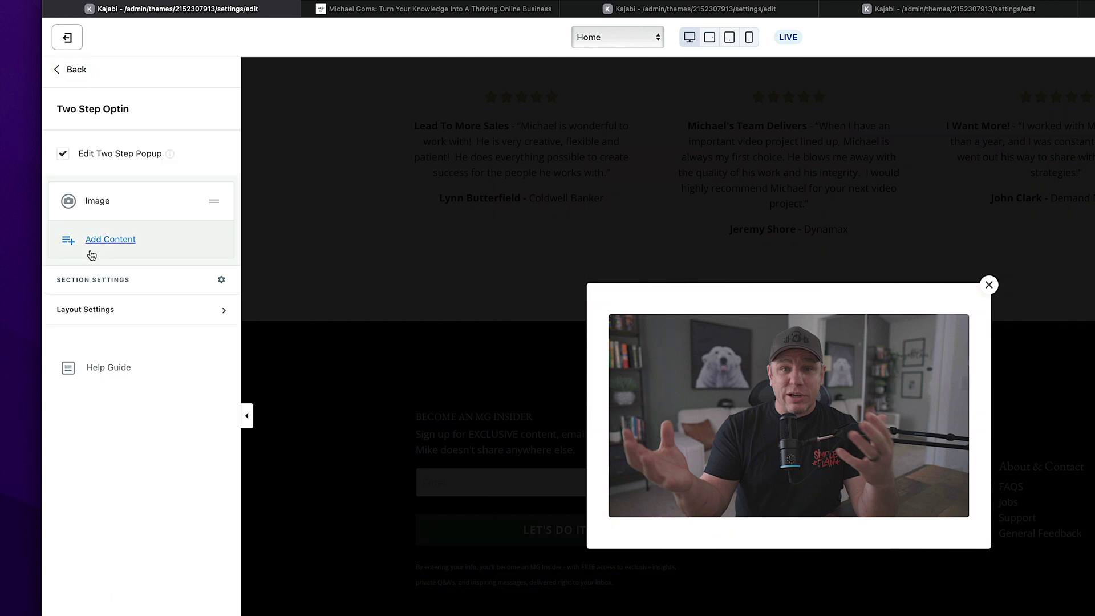
left_click(96, 240)
left_click(196, 117)
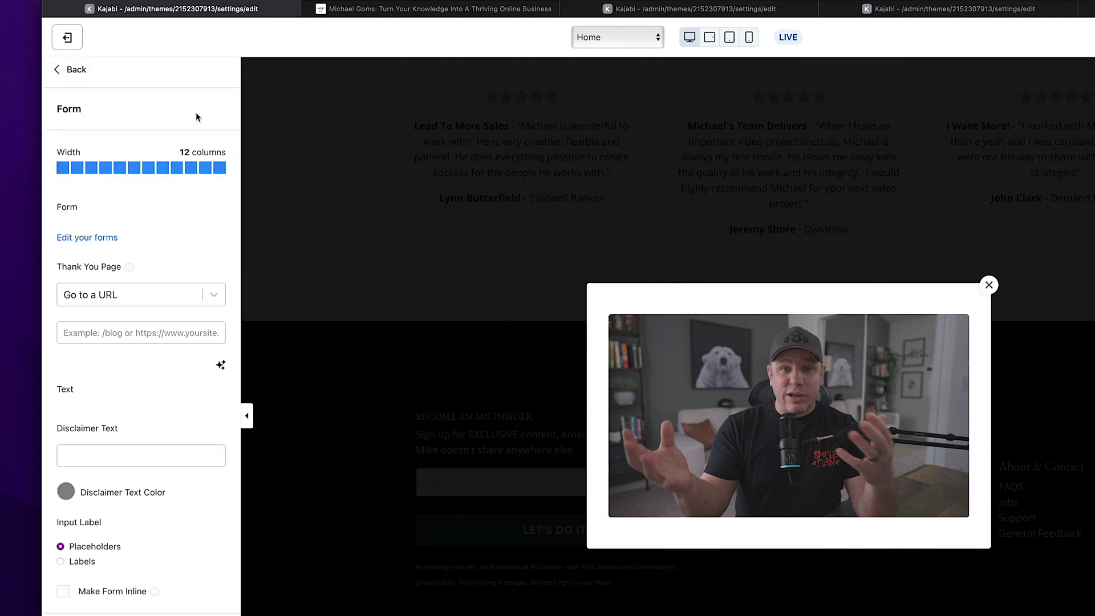
scroll(157, 246, "down", 2)
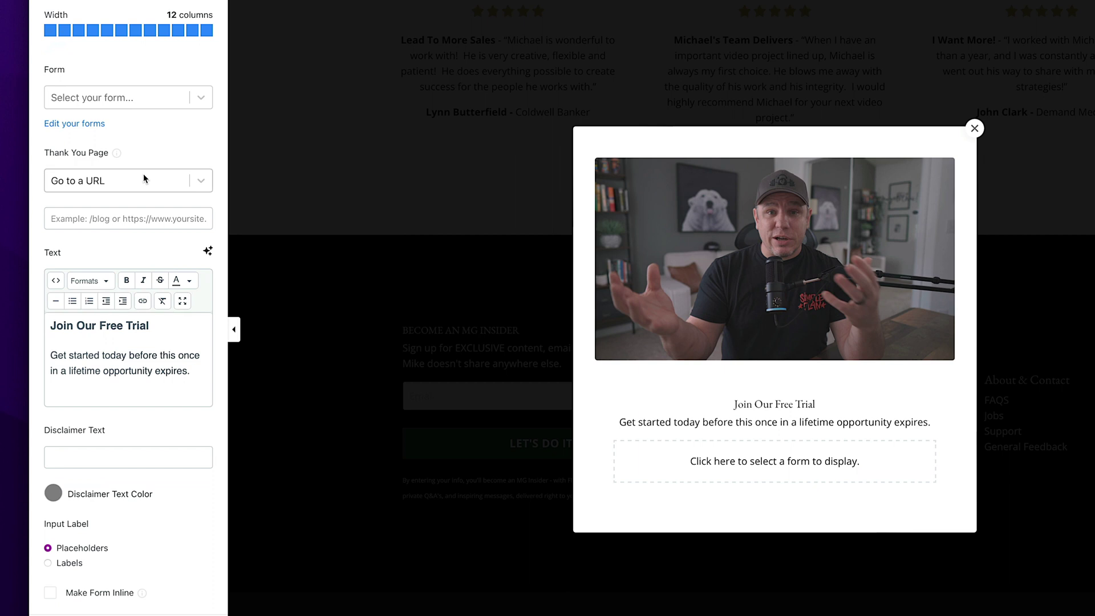
Set the popup form block to use the Main Newsletter form.
mouse_move(753, 473)
left_click(201, 98)
scroll(106, 165, "down", 3)
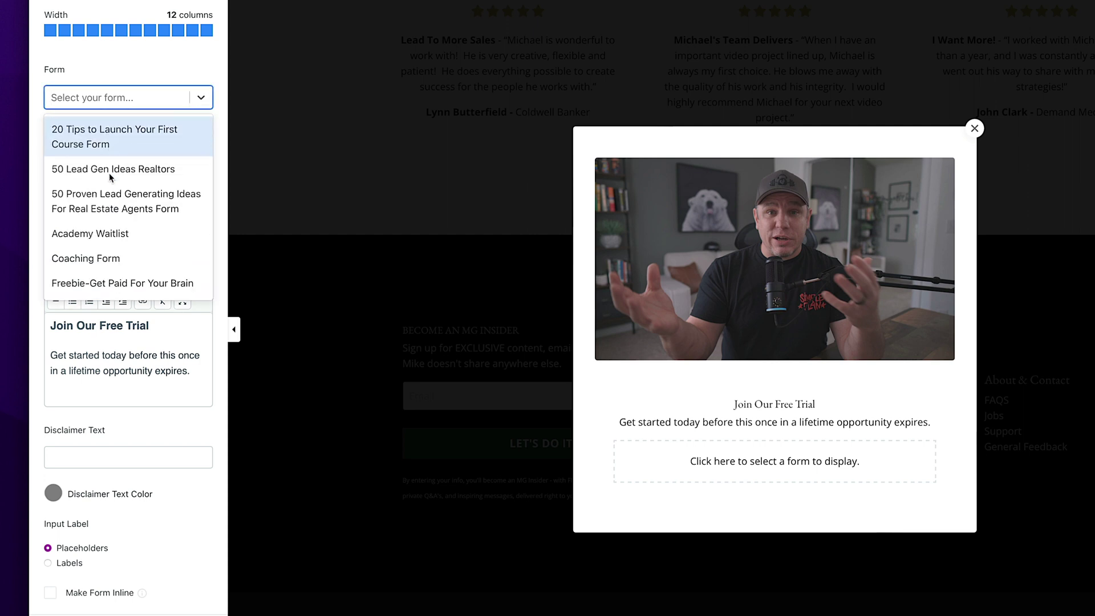
scroll(103, 197, "up", 1)
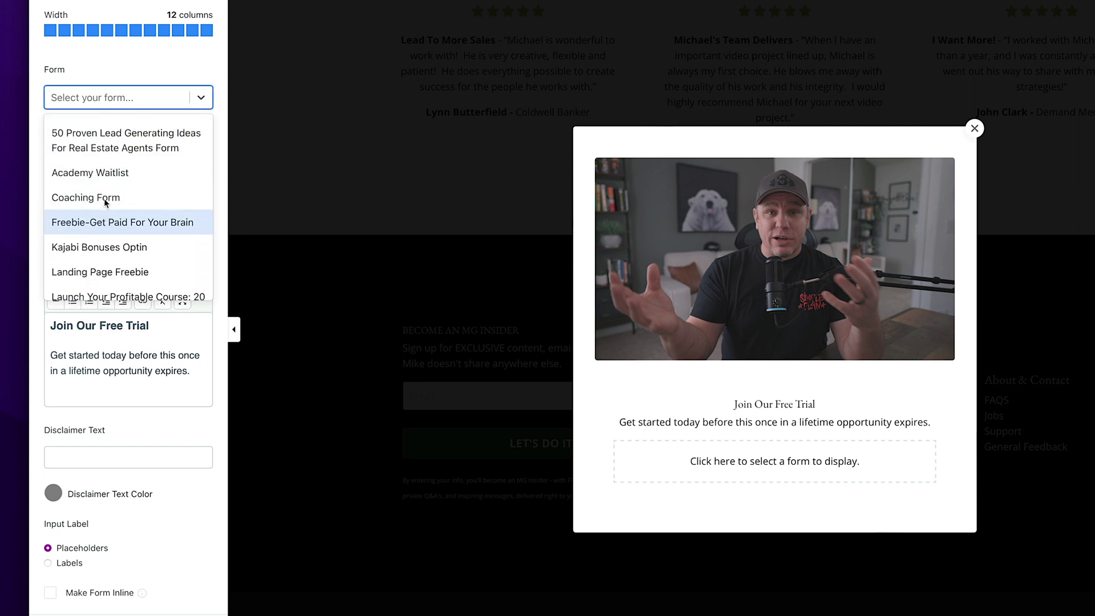
scroll(104, 198, "down", 3)
scroll(104, 197, "down", 1)
scroll(104, 197, "up", 2)
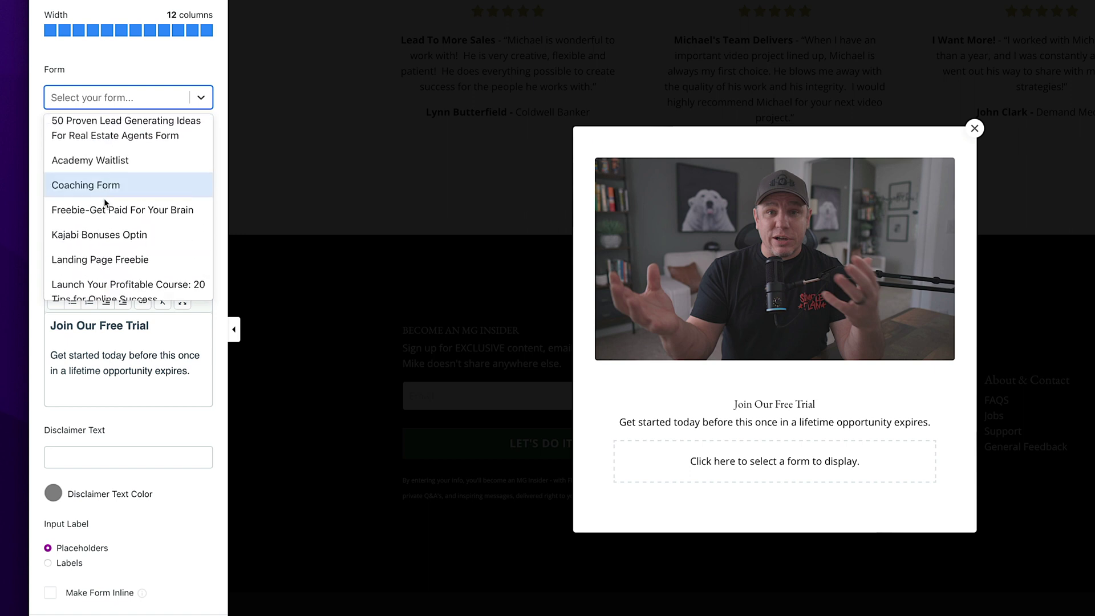
scroll(104, 198, "down", 2)
scroll(104, 197, "down", 1)
left_click(100, 206)
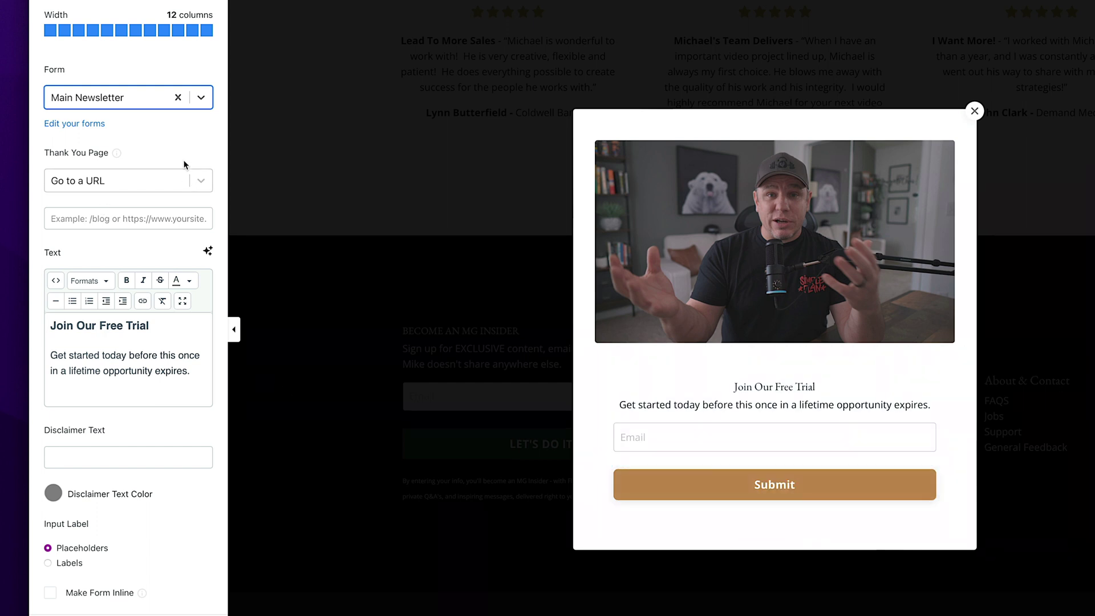
key("Tab")
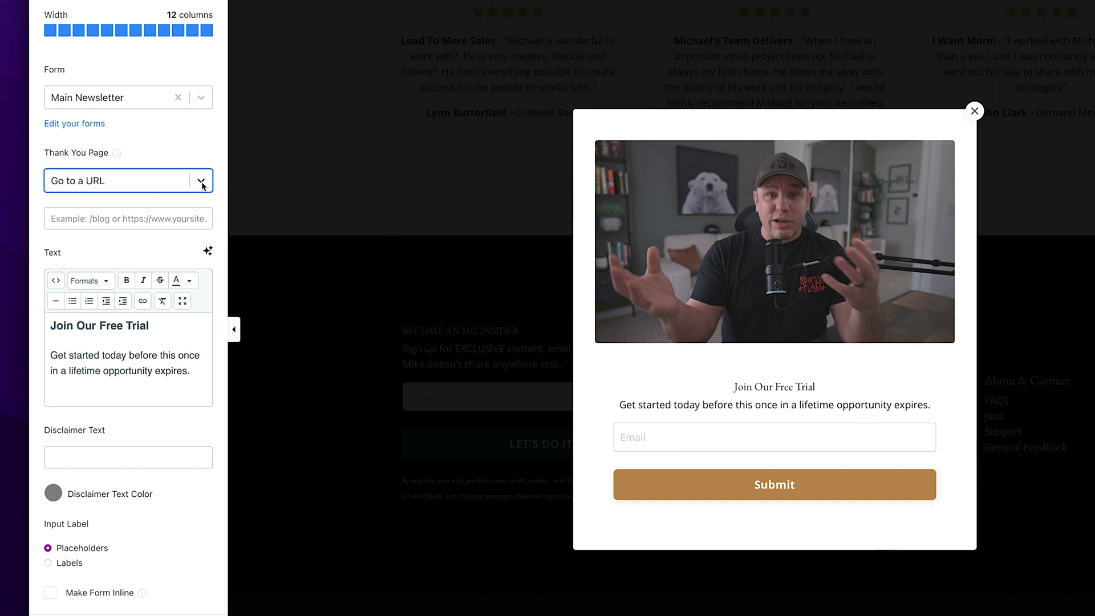
left_click(202, 183)
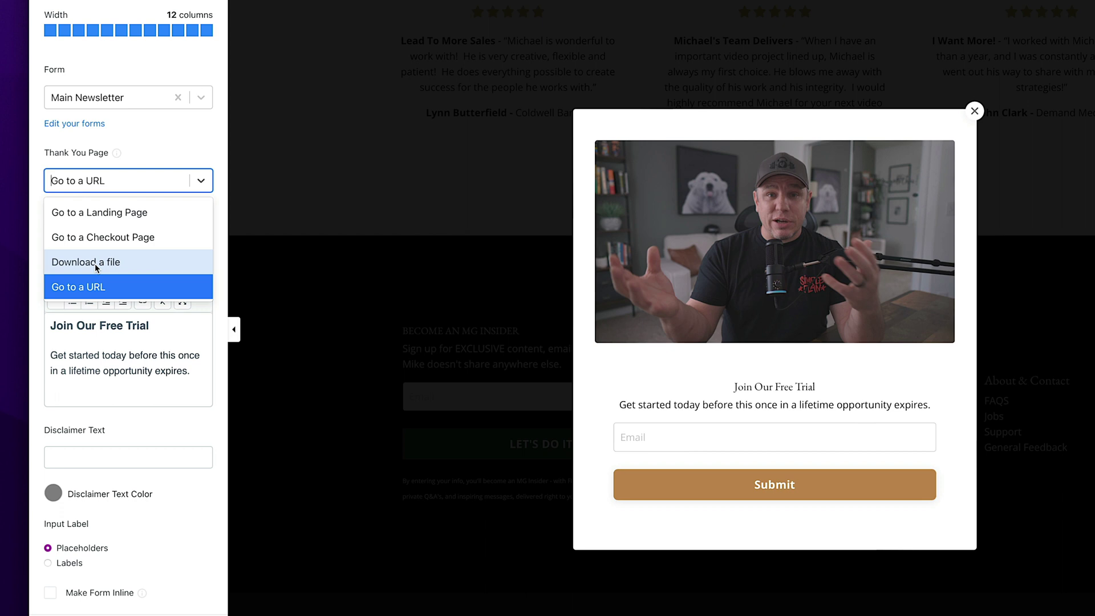
left_click(189, 147)
left_click_drag(175, 330, 41, 316)
Enter 'Copyright or something' as the popup form's disclaimer text.
left_click(88, 339)
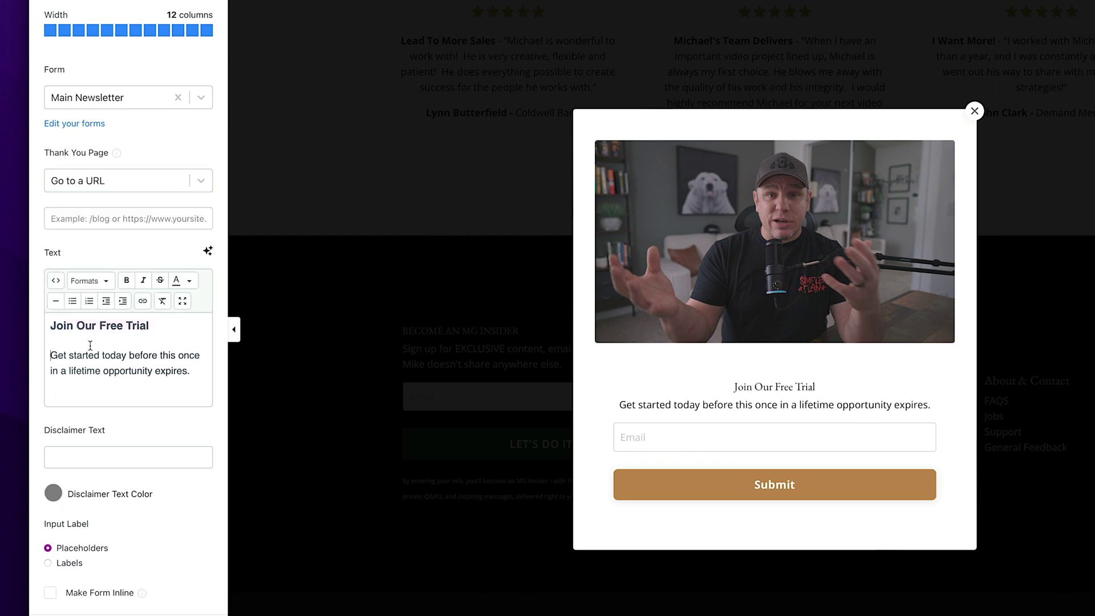
left_click_drag(174, 369, 42, 341)
key("Left")
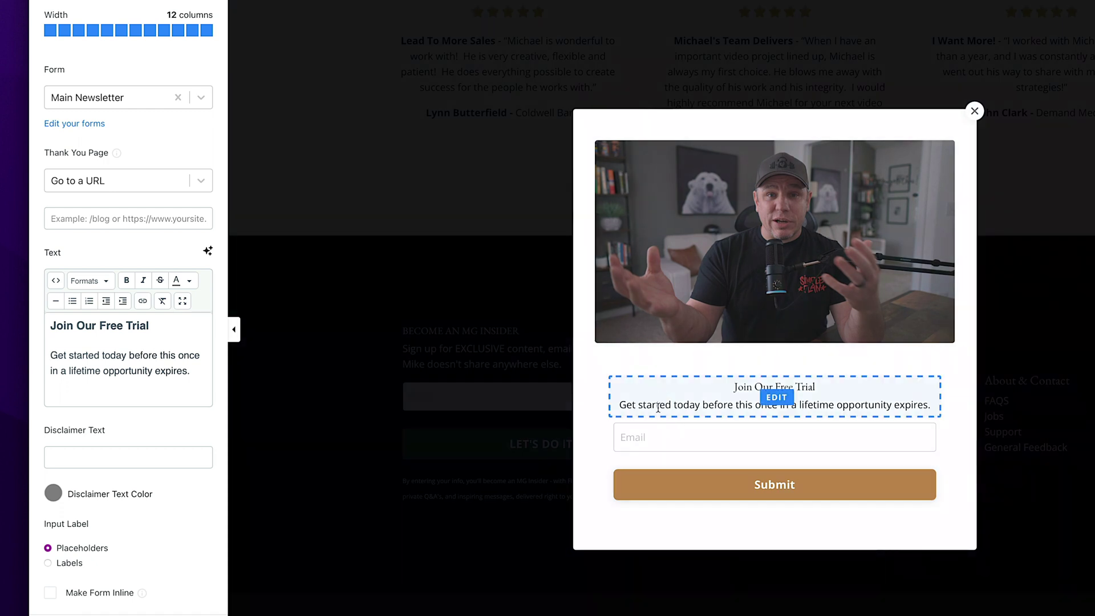
scroll(87, 451, "down", 2)
left_click(83, 354)
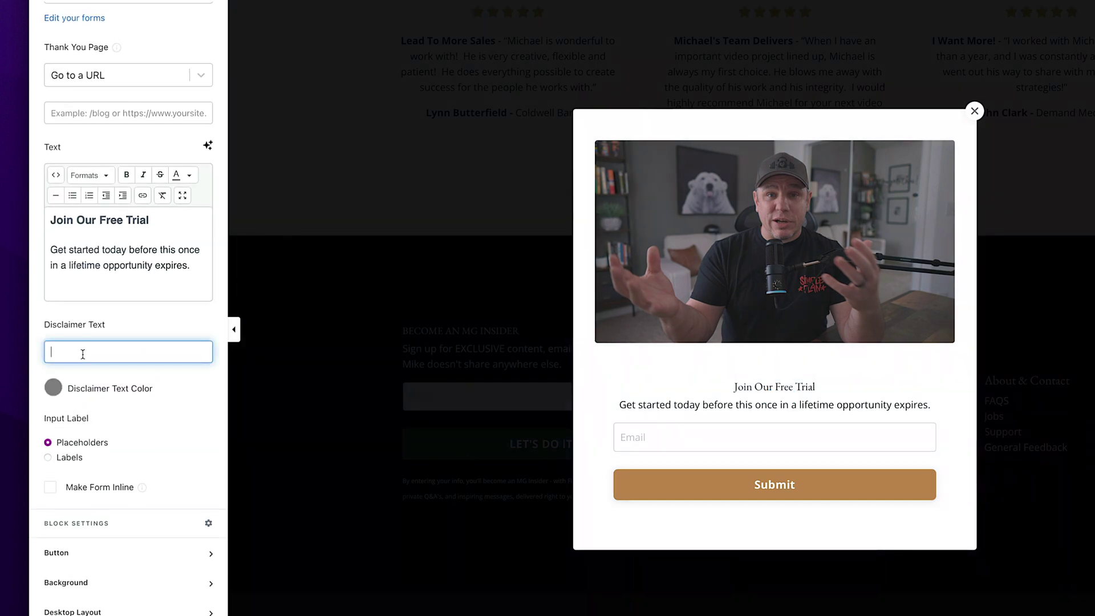
type("Copyrirght")
key("BackSpace")
key("BackSpace")
key("BackSpace")
key("BackSpace")
key("BackSpace")
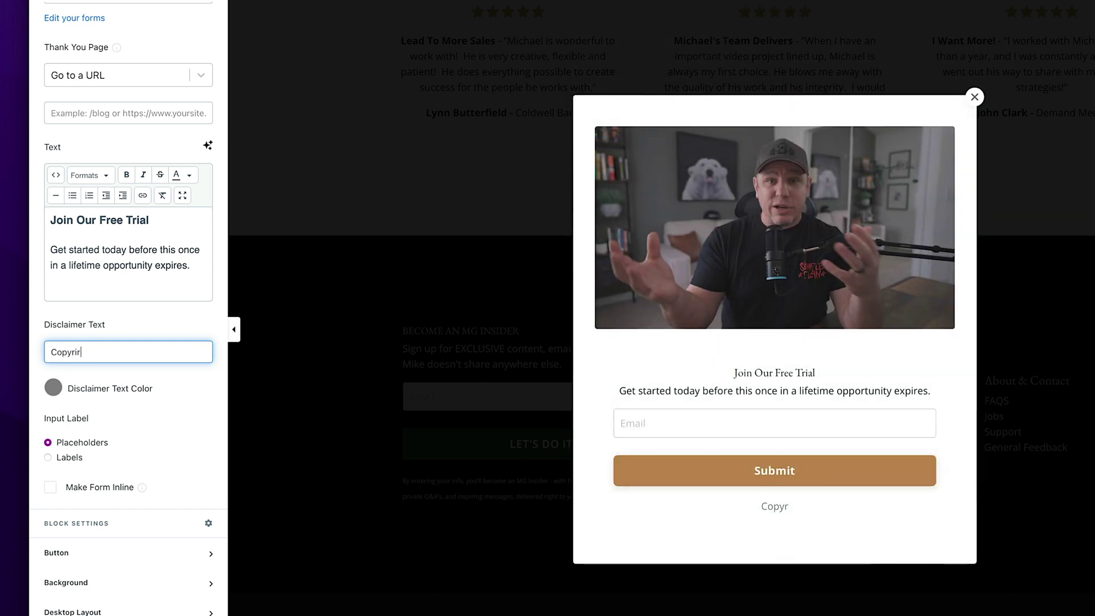
type("ight or something")
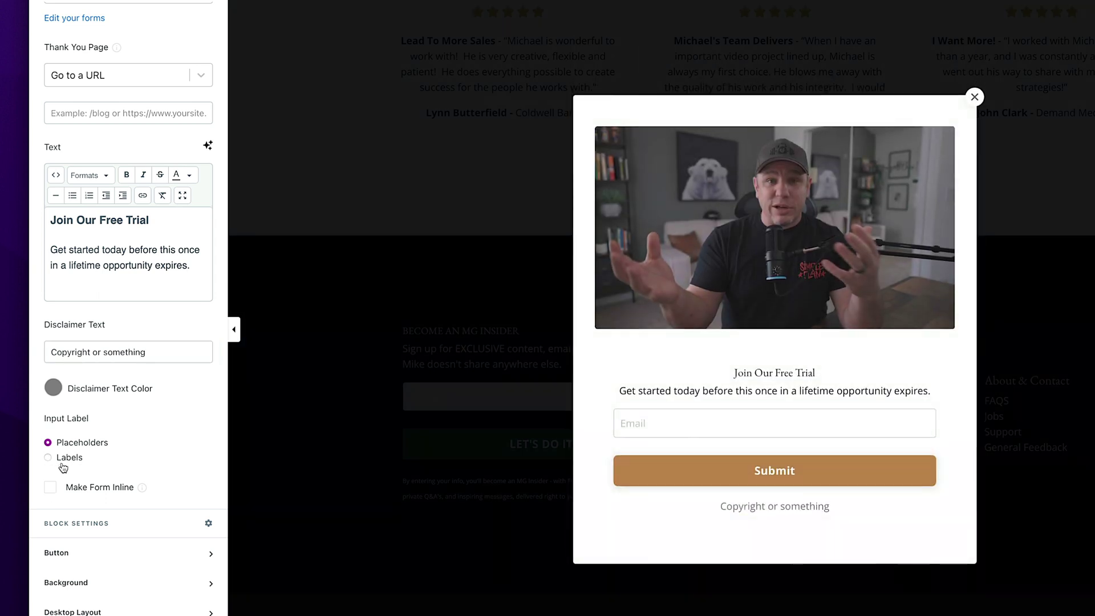
Make the form inline so the email field and Submit sit side by side.
left_click(51, 489)
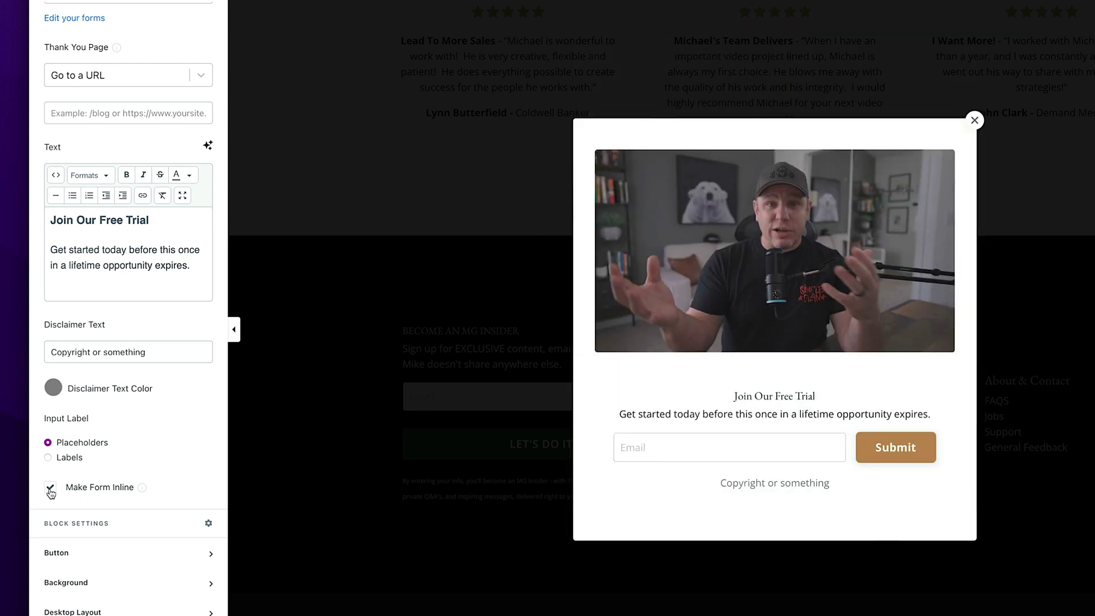
scroll(51, 494, "down", 1)
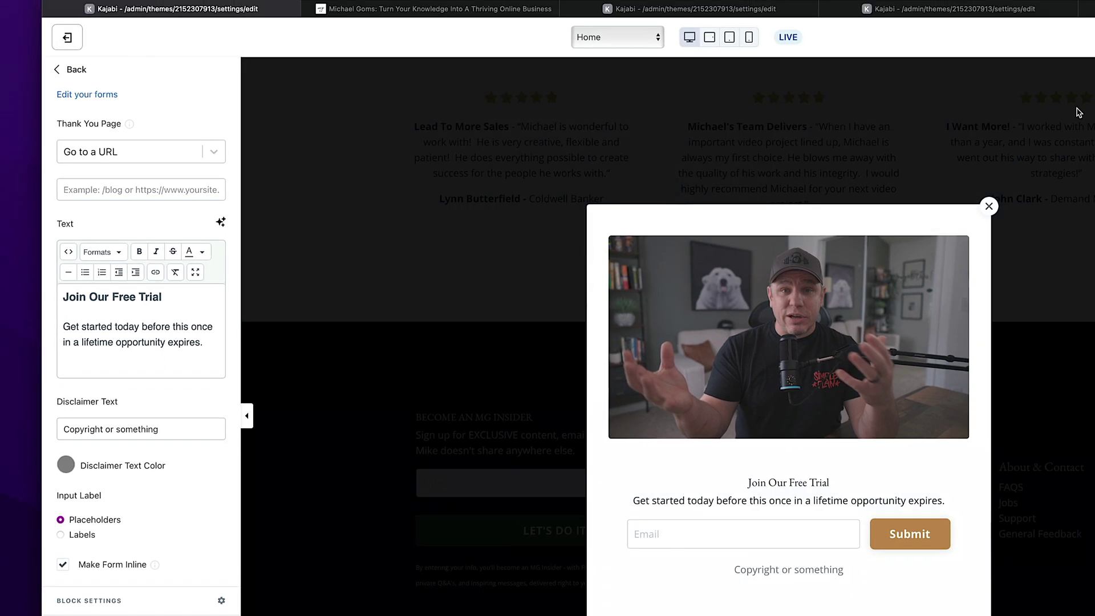
left_click(77, 73)
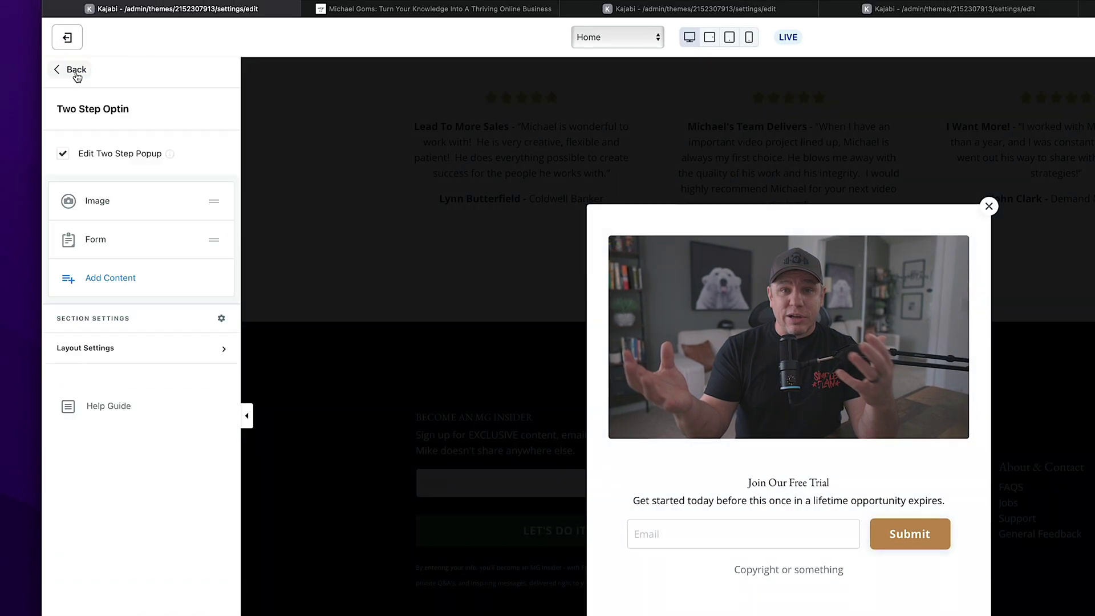
Turn off two-step popup editing and save the page changes.
left_click(62, 154)
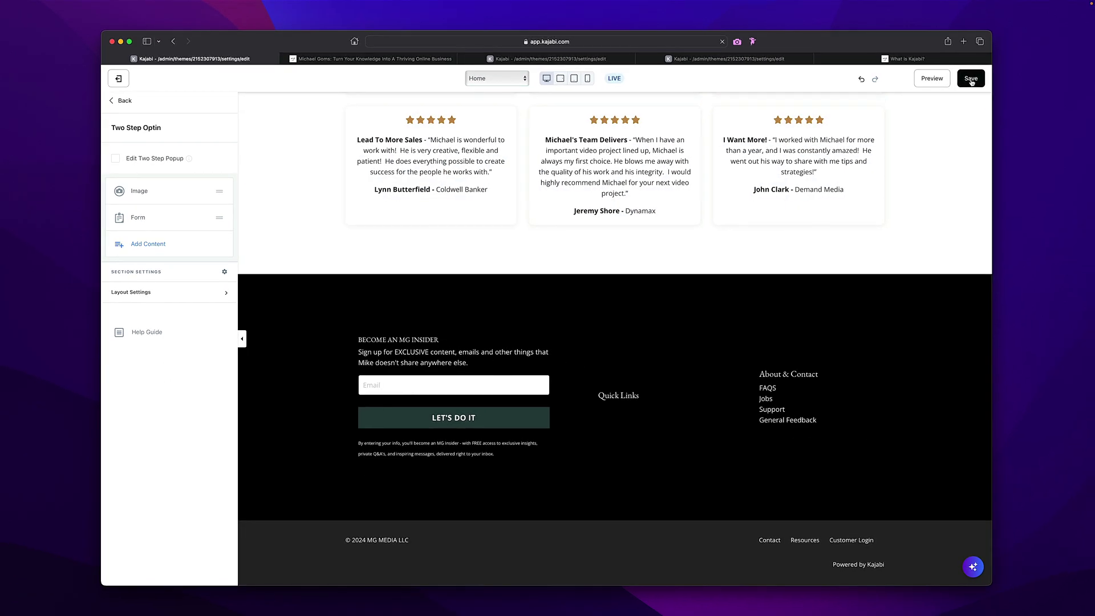
left_click(971, 79)
Select the Listen On Your Favorite Player button in the podcast section.
scroll(564, 374, "up", 20)
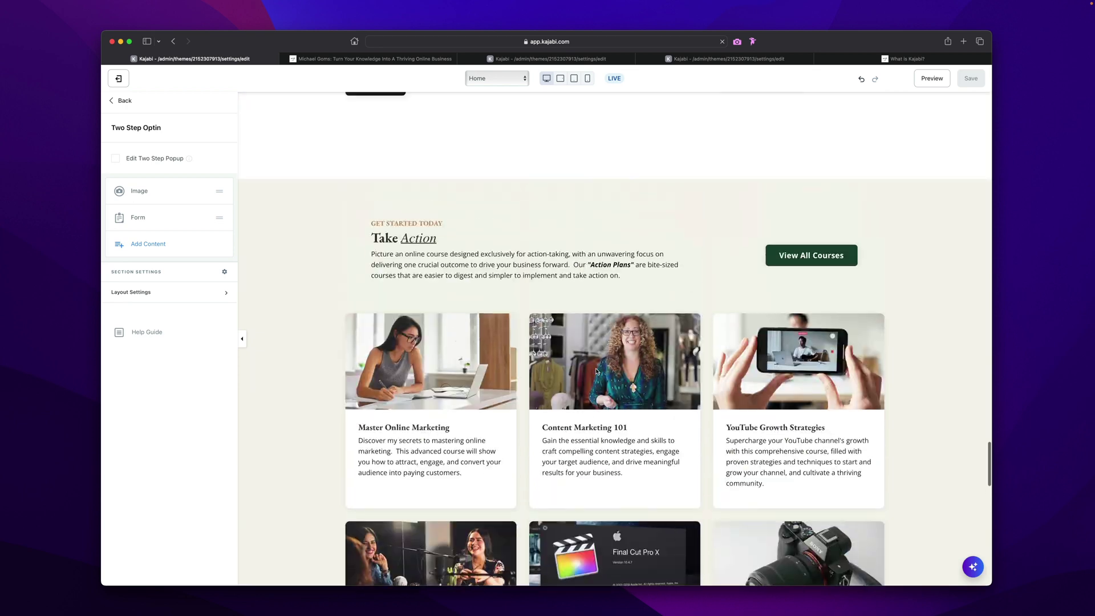
scroll(596, 372, "up", 20)
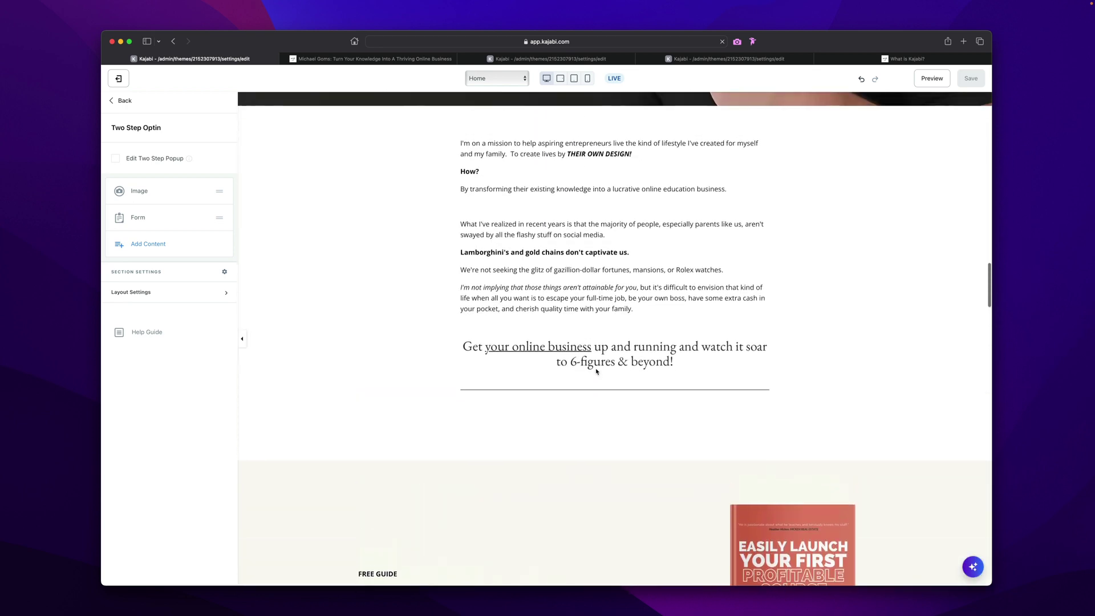
scroll(596, 371, "down", 3)
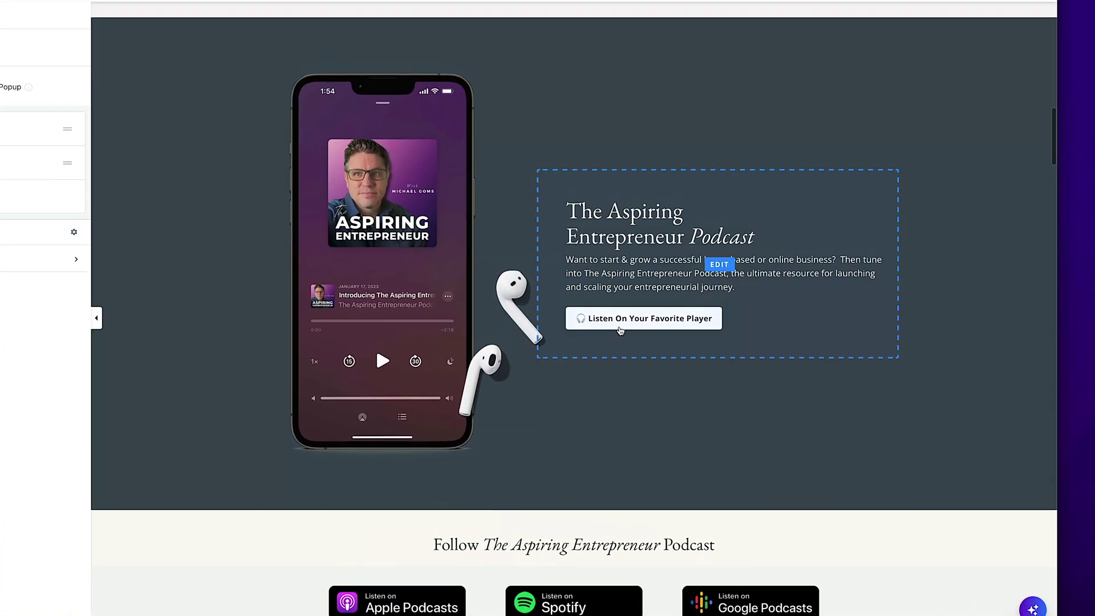
left_click(697, 326)
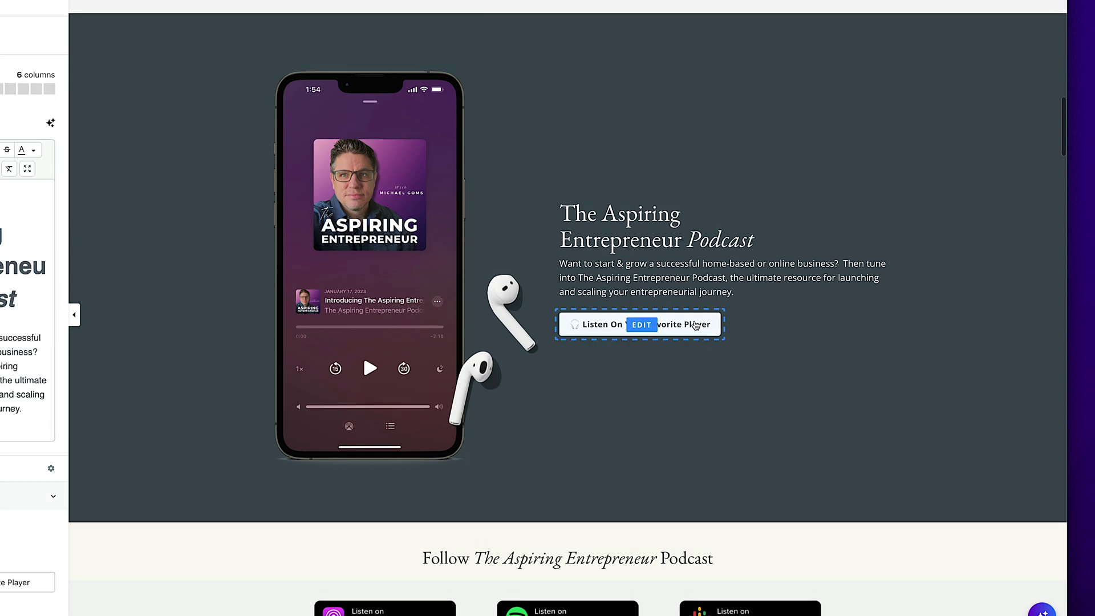
Show the button's Call To Action settings and expand its action list, currently Go to a URL.
scroll(696, 322, "up", 1)
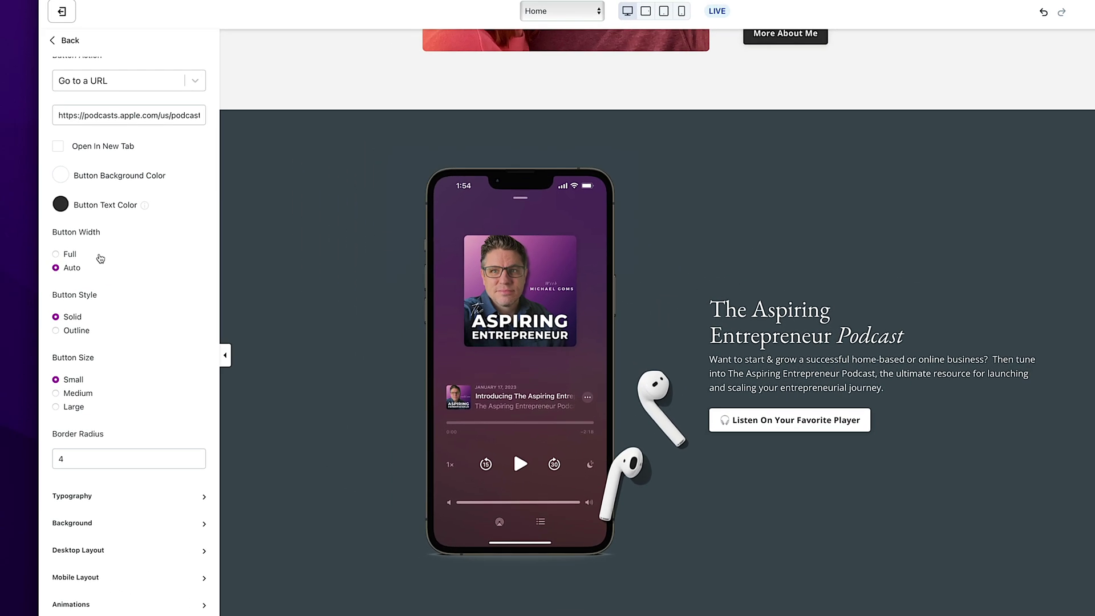
scroll(2, 225, "up", 5)
scroll(98, 253, "down", 3)
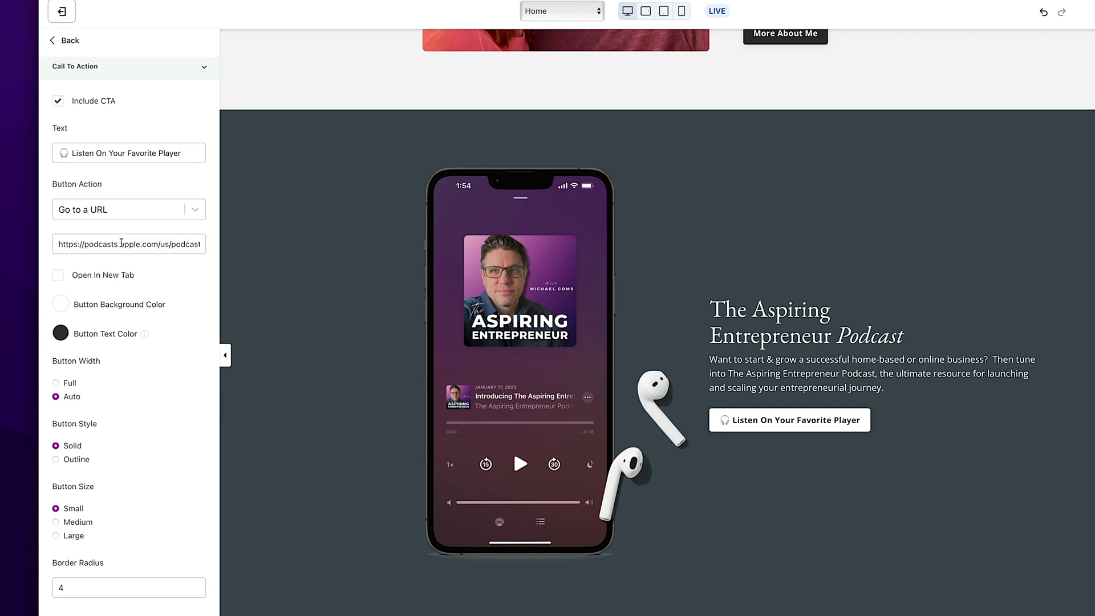
key("Tab")
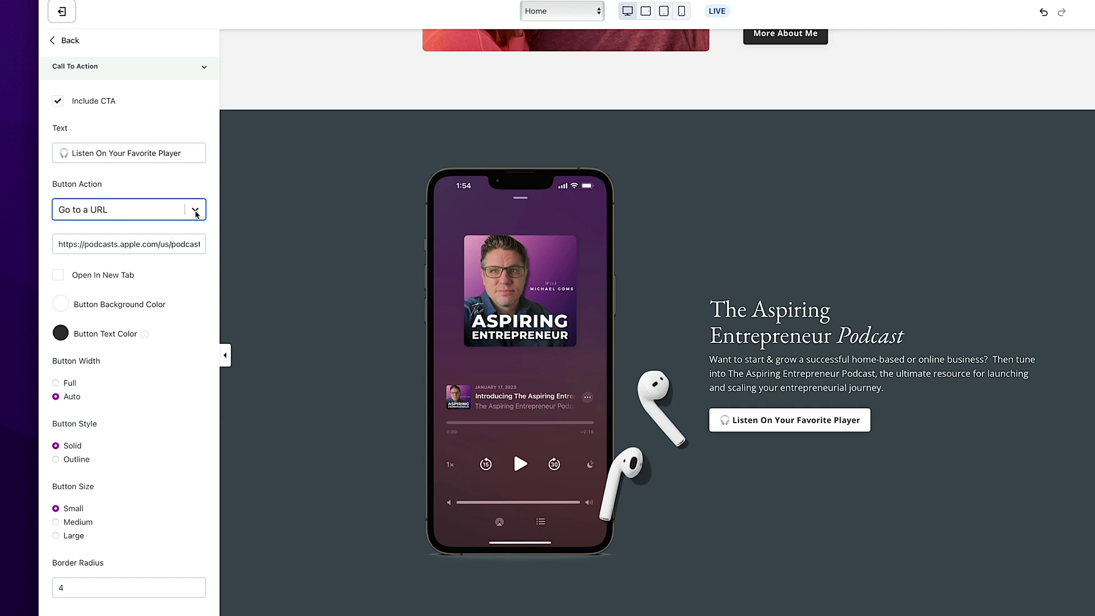
left_click(194, 212)
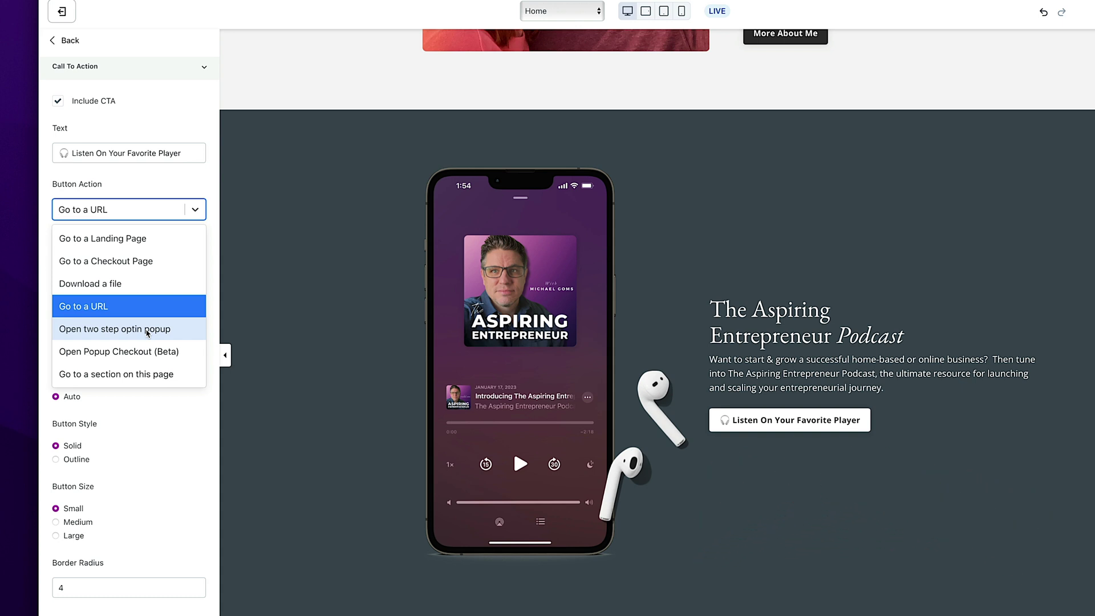
Change the button's action to Open two step optin popup and save the page.
left_click(142, 330)
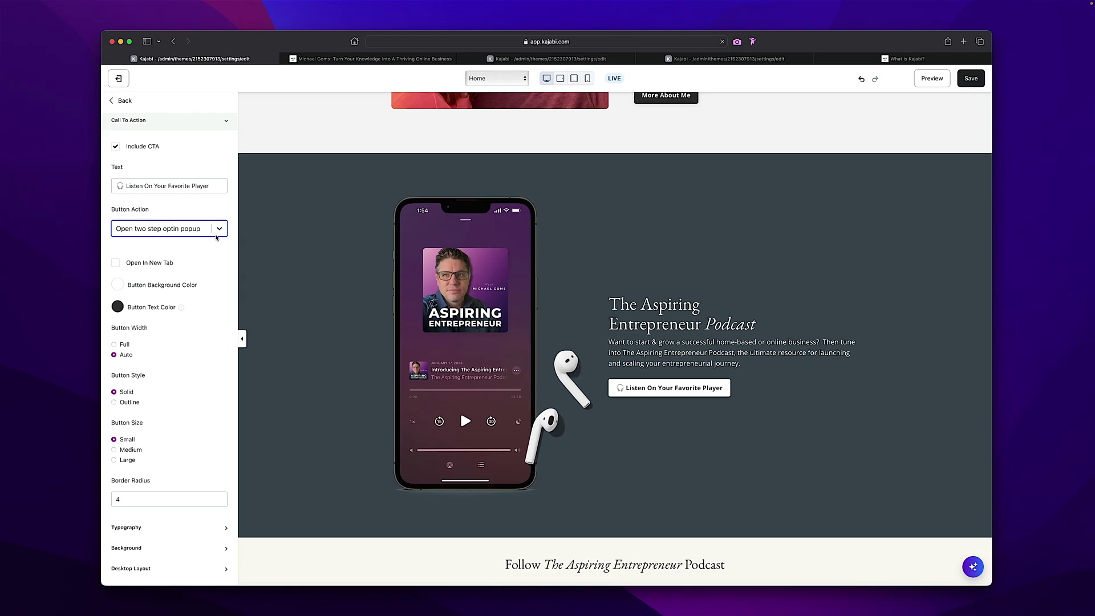
left_click(973, 81)
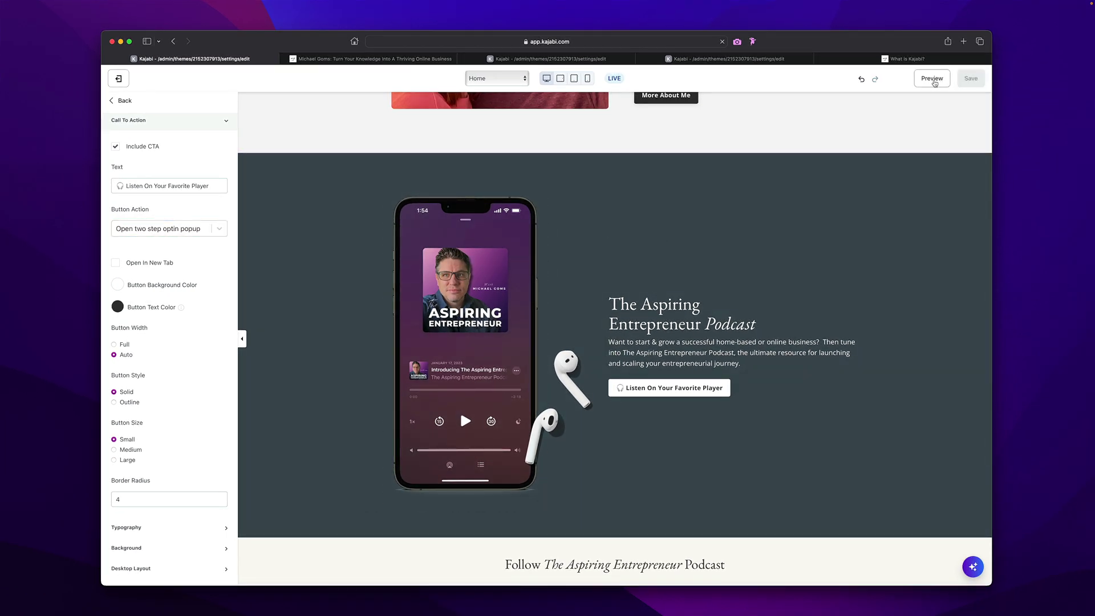